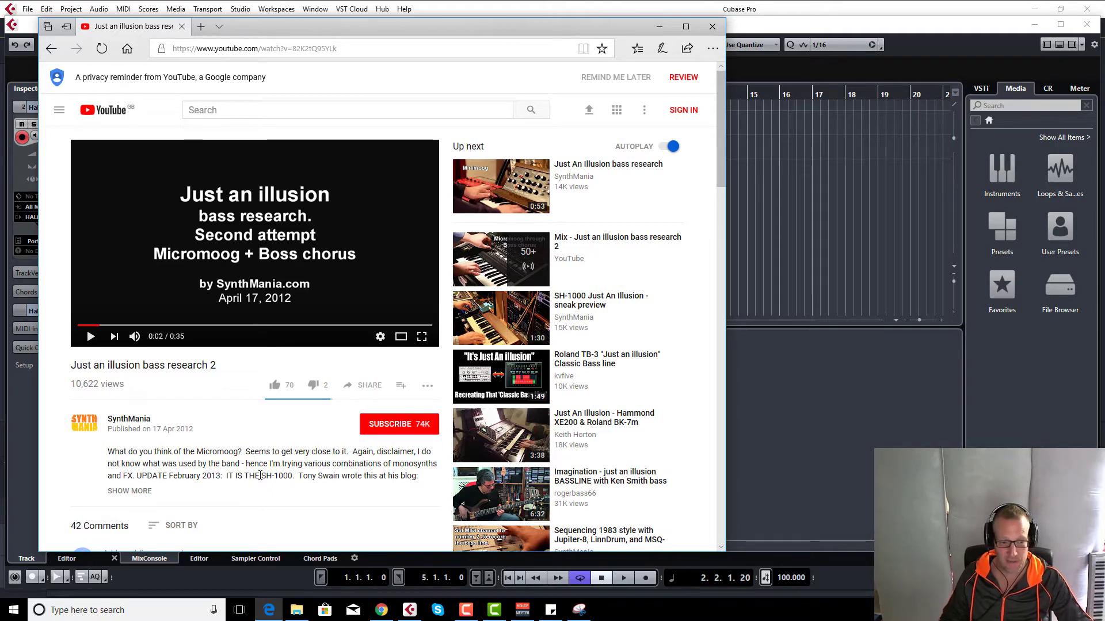
Highlight the words 'THE SH-1000' in the YouTube video description
drag(228, 477, 374, 476)
drag(242, 477, 293, 476)
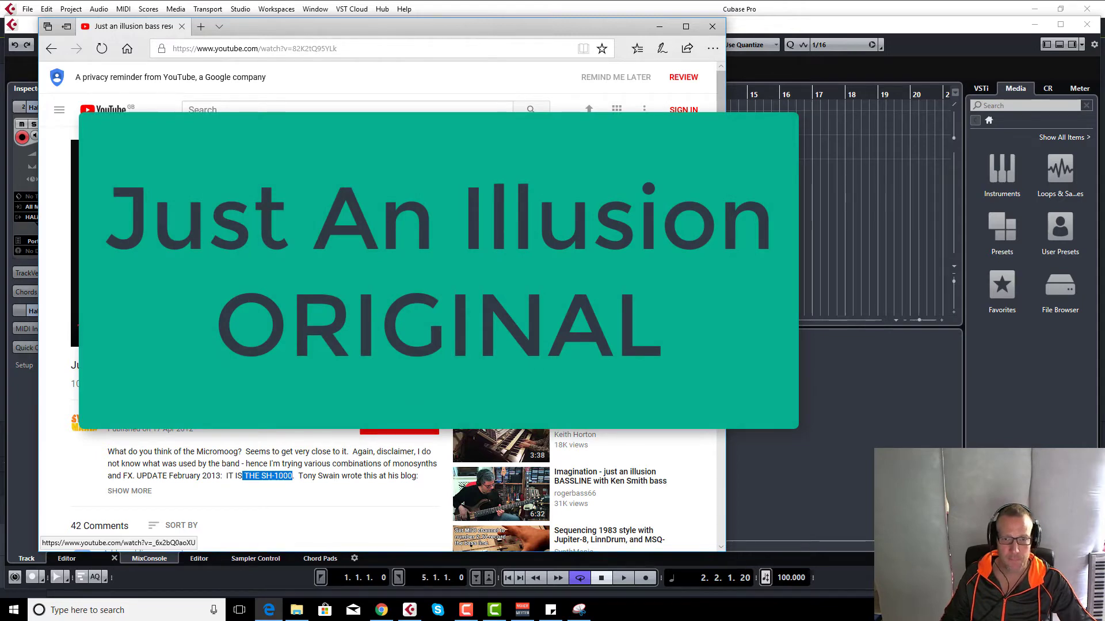
Show the illusion bass project, play the four-bar bassline from the start, then select Retrologue noise
click(659, 26)
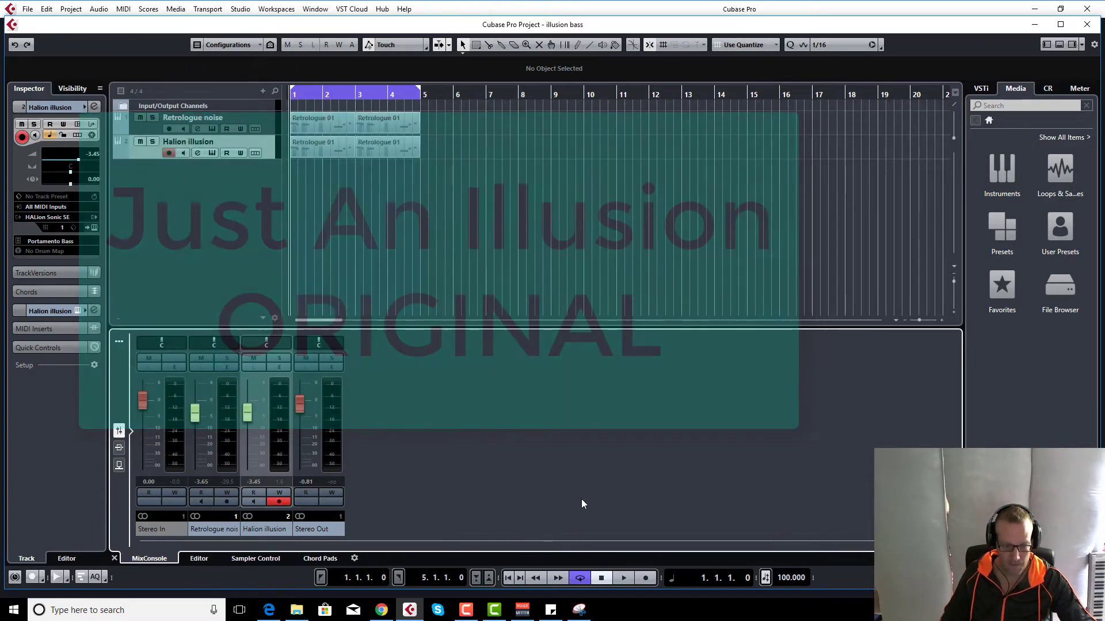
click(601, 578)
click(623, 578)
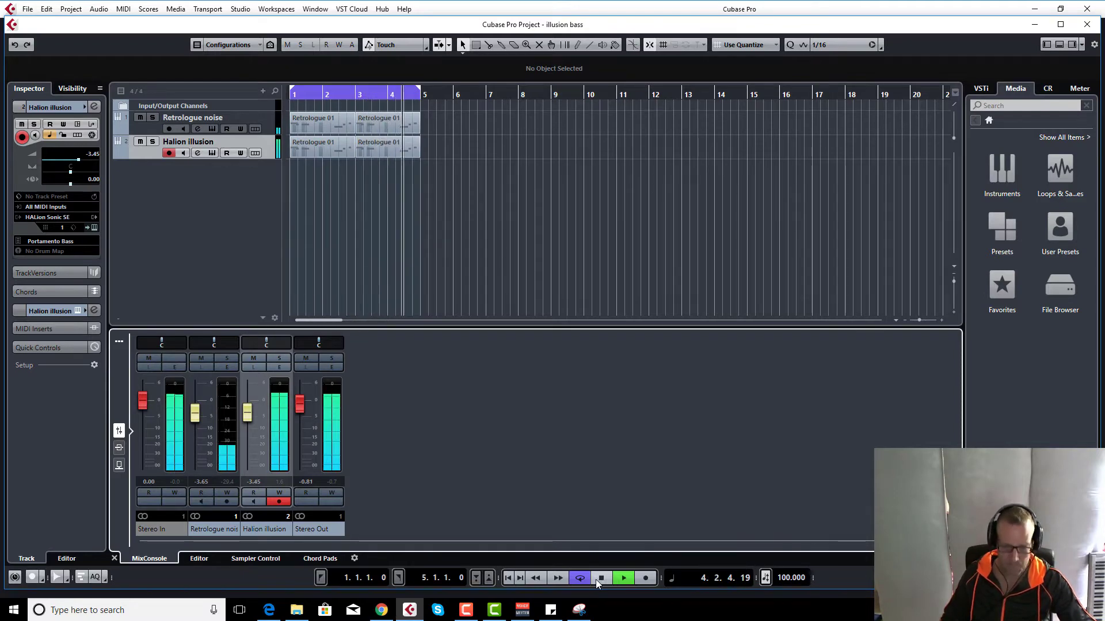
click(600, 580)
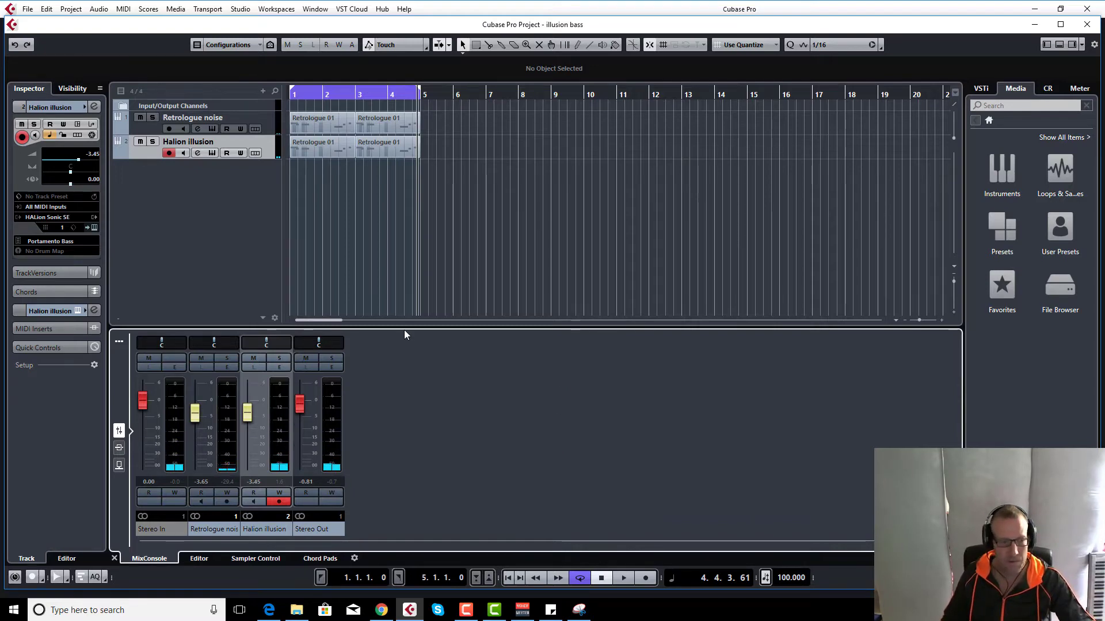
click(266, 123)
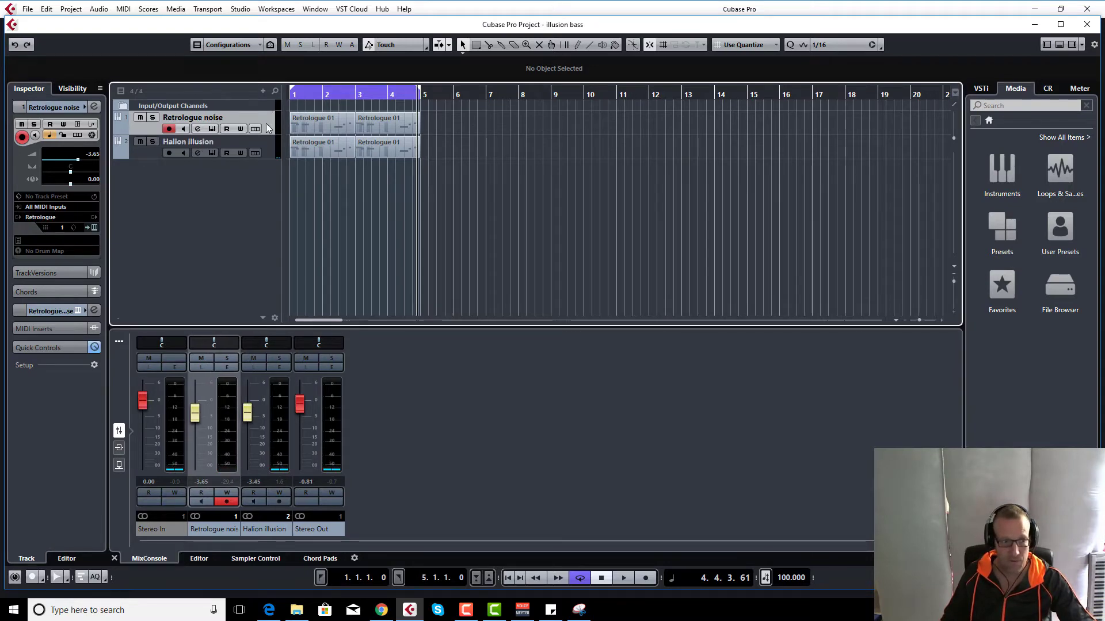
Open the Retrologue noise synth and switch on oscillators OSC 1, 2 and 3
click(213, 128)
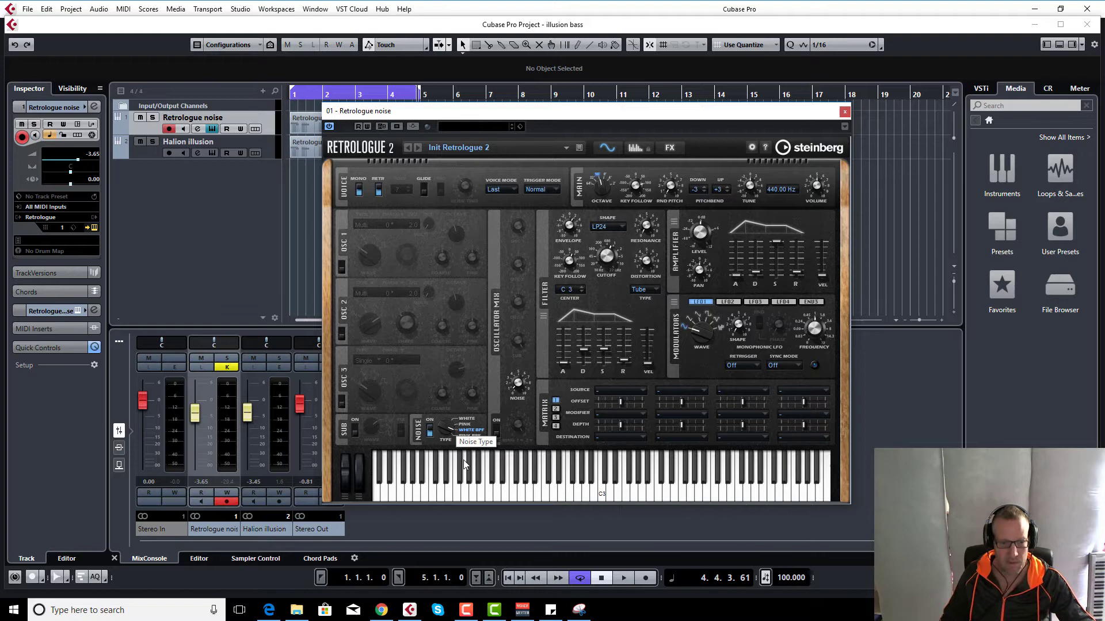
click(341, 268)
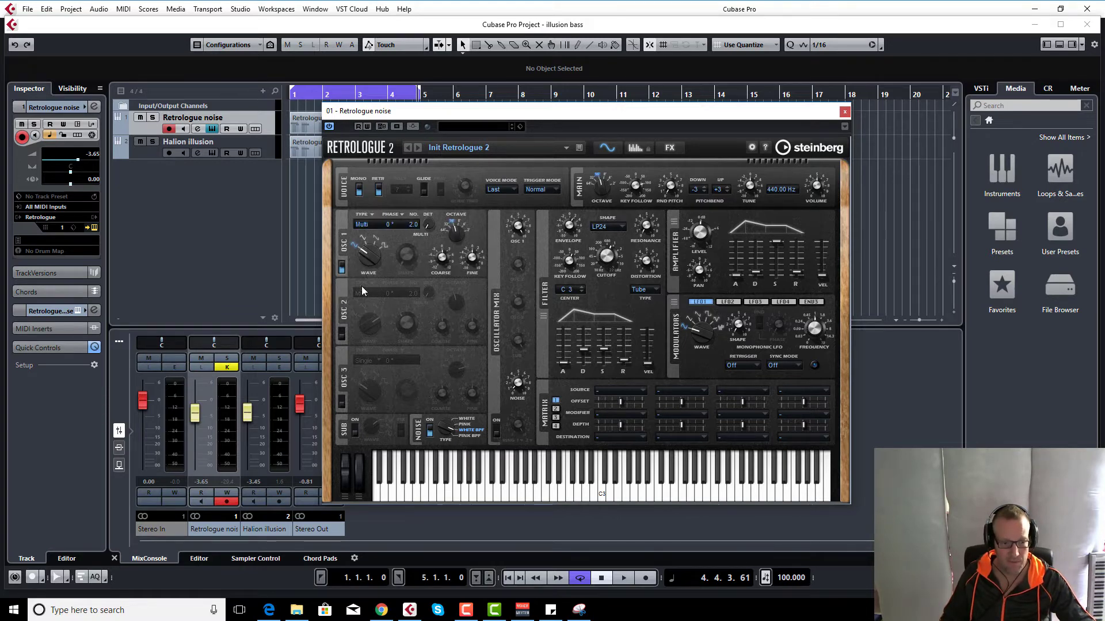
click(341, 334)
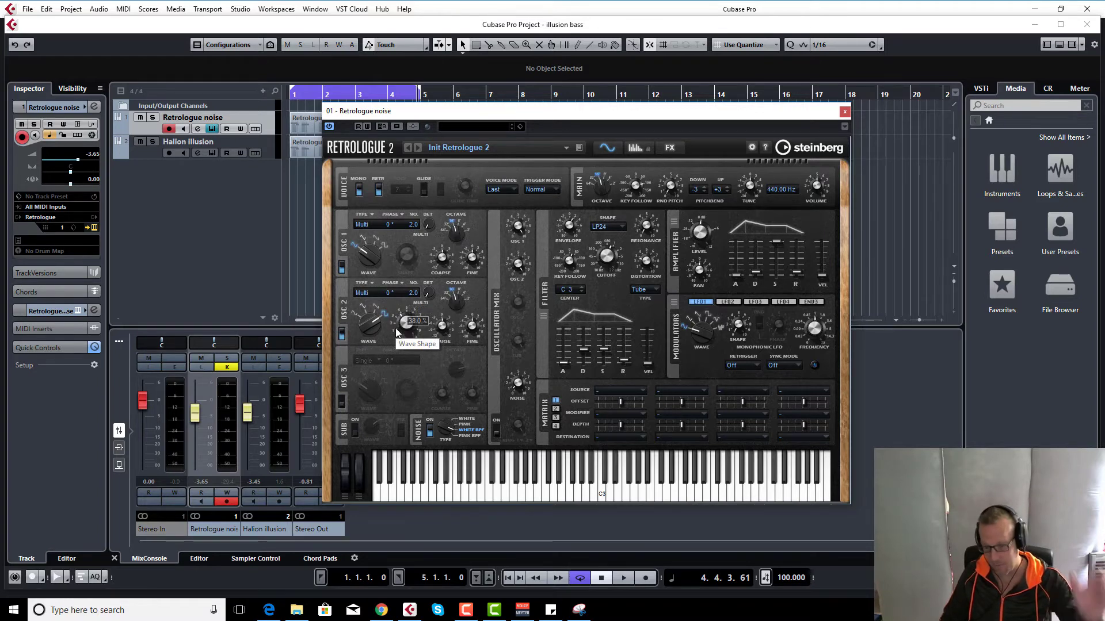
click(341, 405)
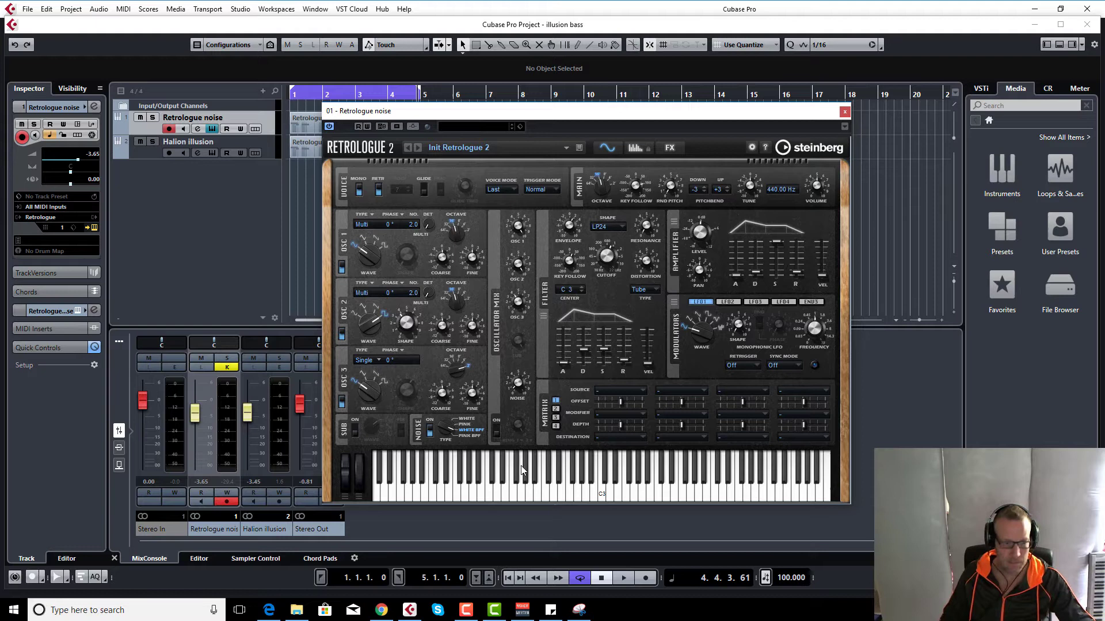
Audition Retrologue noise soloed, then solo Halion illusion instead and open its HALion instrument
click(152, 117)
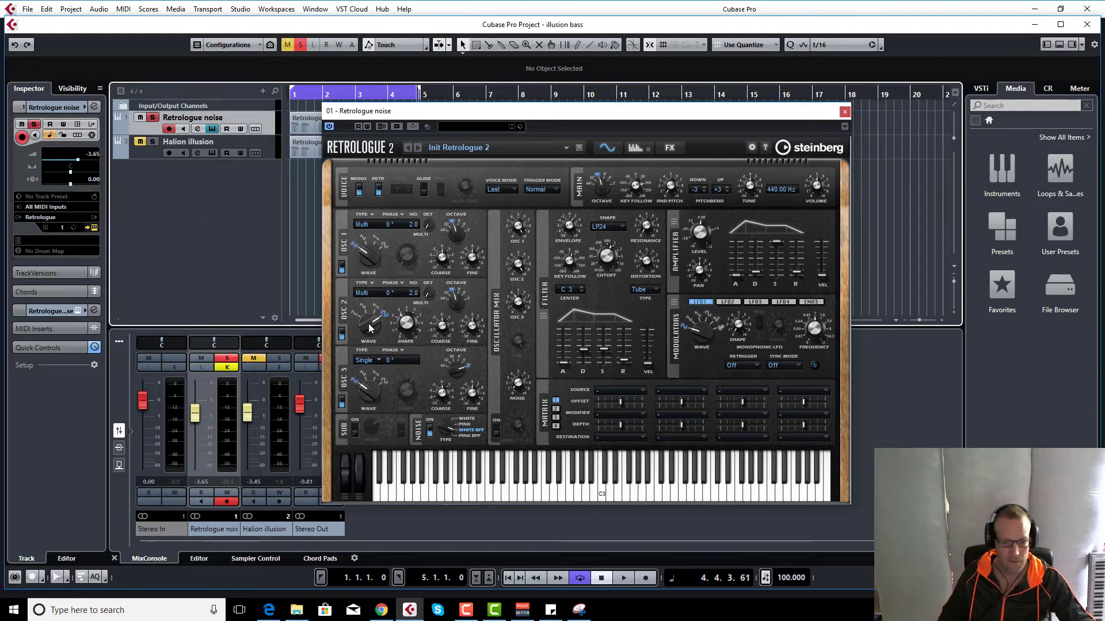
click(623, 578)
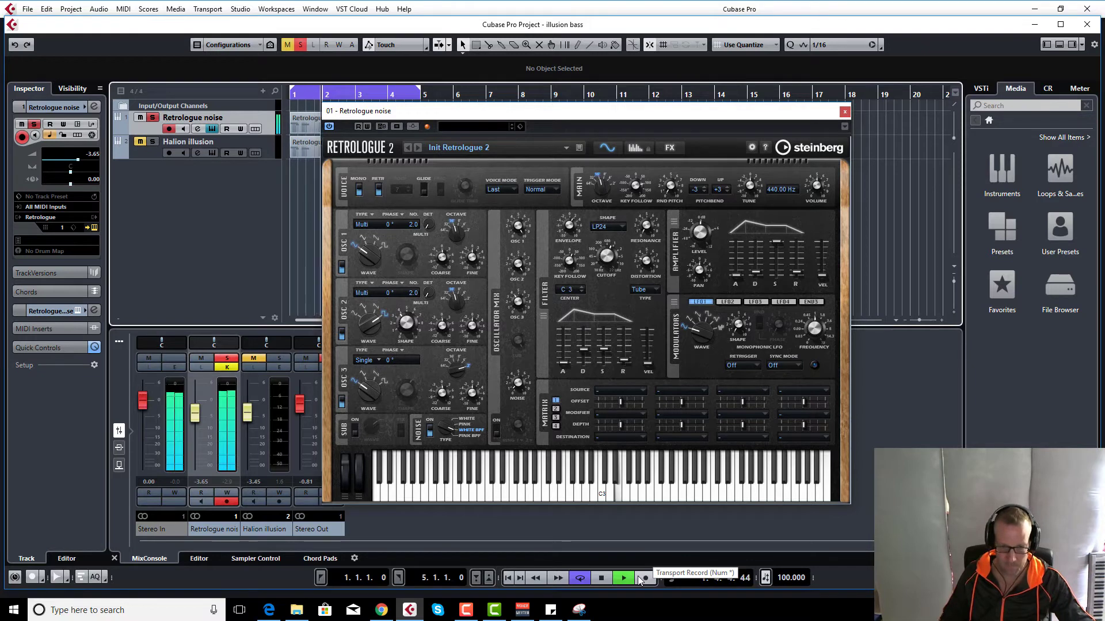
click(602, 578)
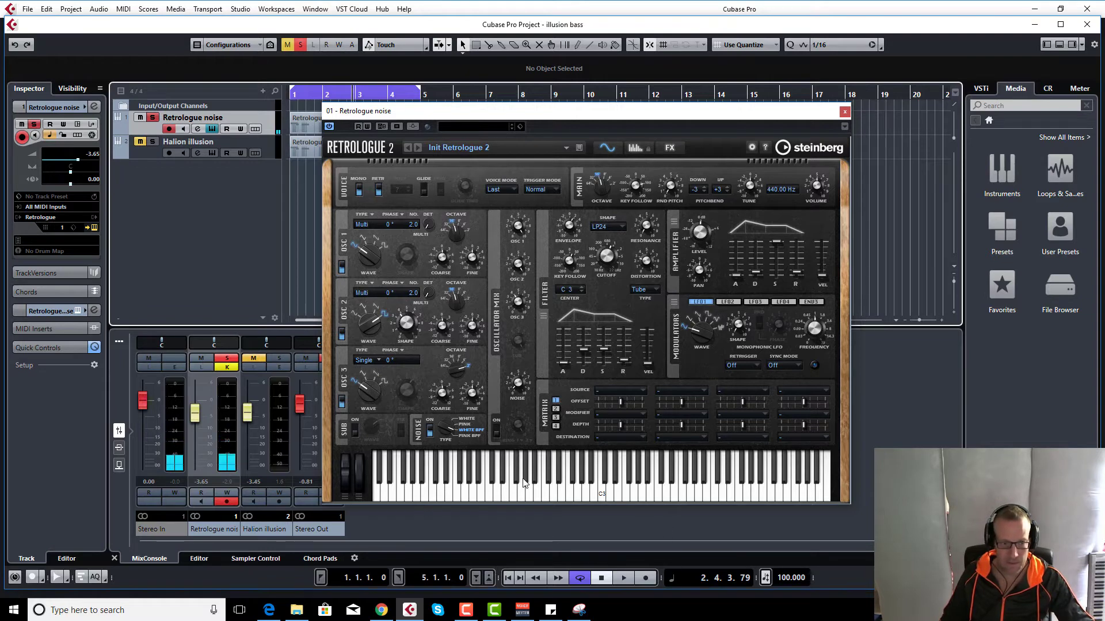
click(153, 118)
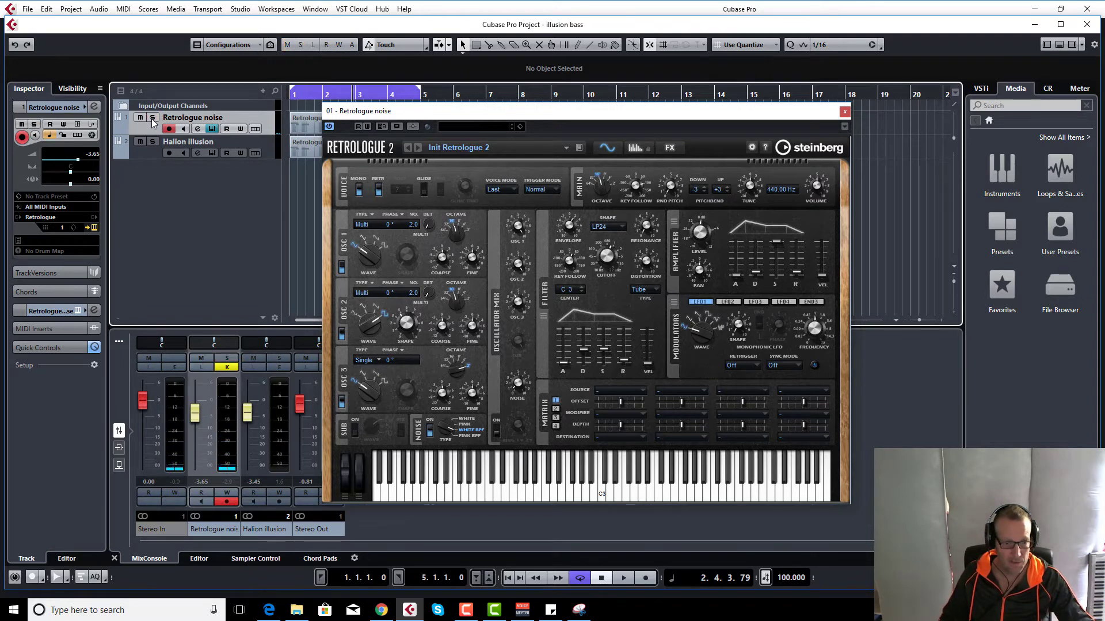
click(153, 142)
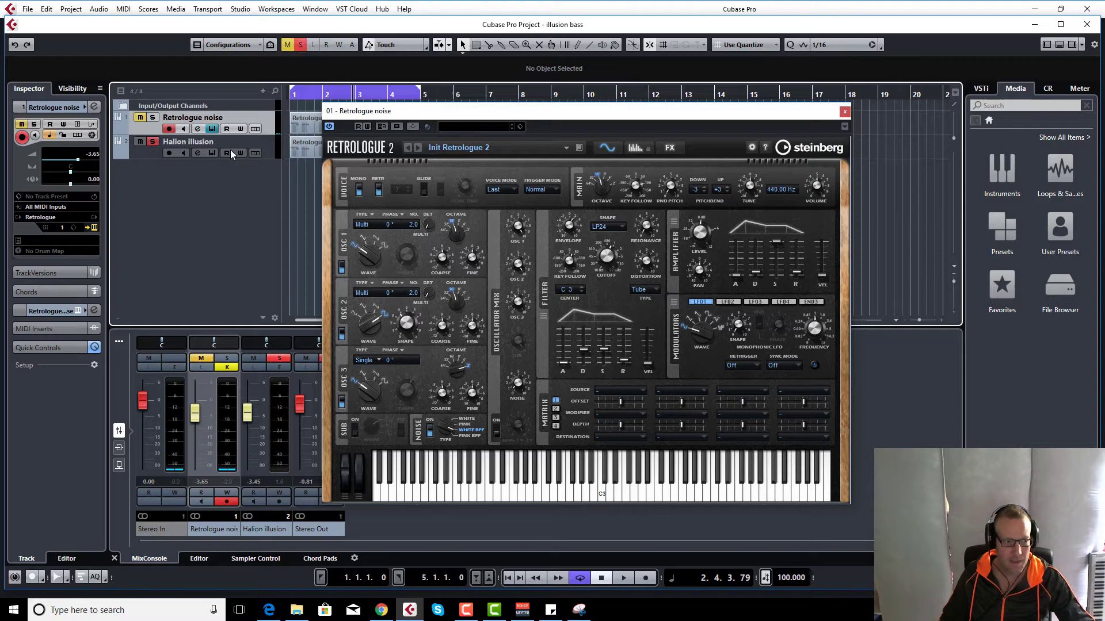
click(266, 151)
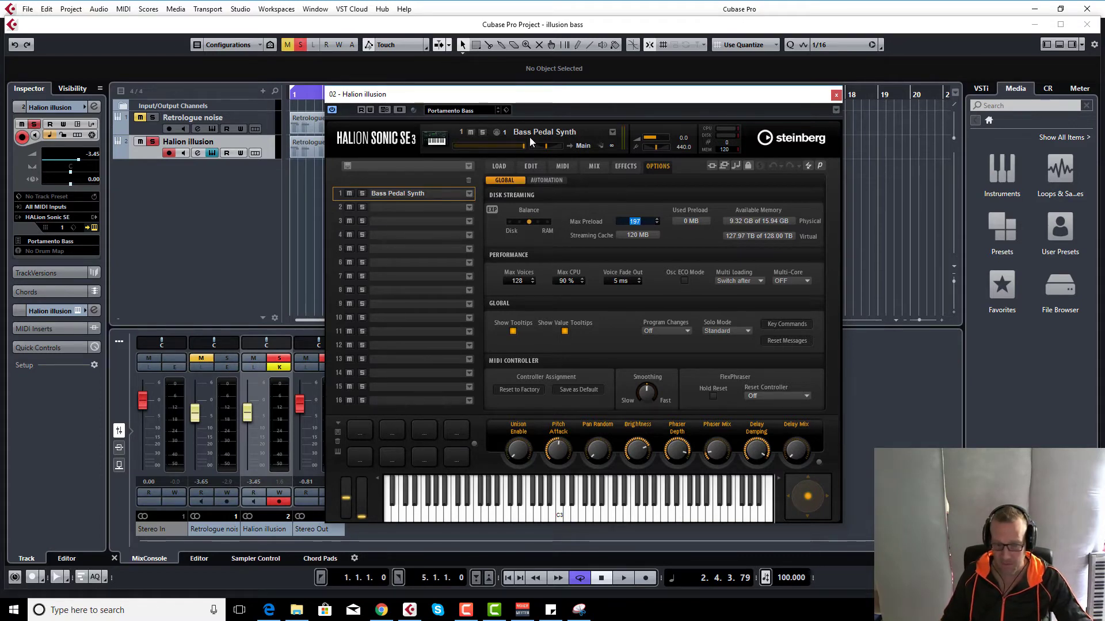
Browse HALion's programs, audition the soloed Bass Pedal Synth bass, check Options, then close HALion Sonic SE
click(568, 133)
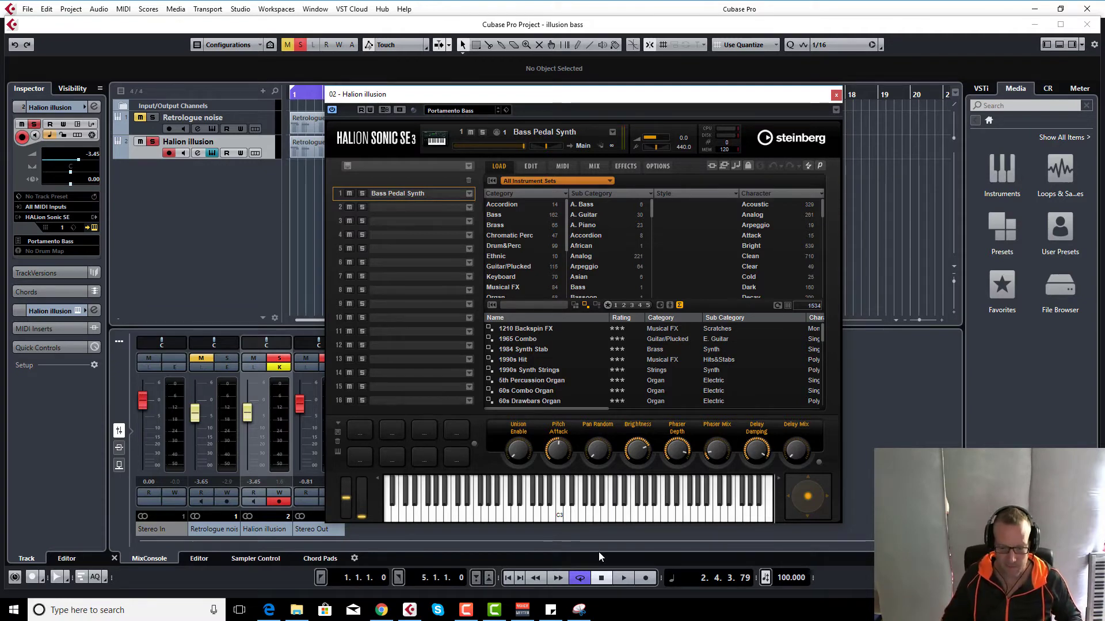
click(623, 578)
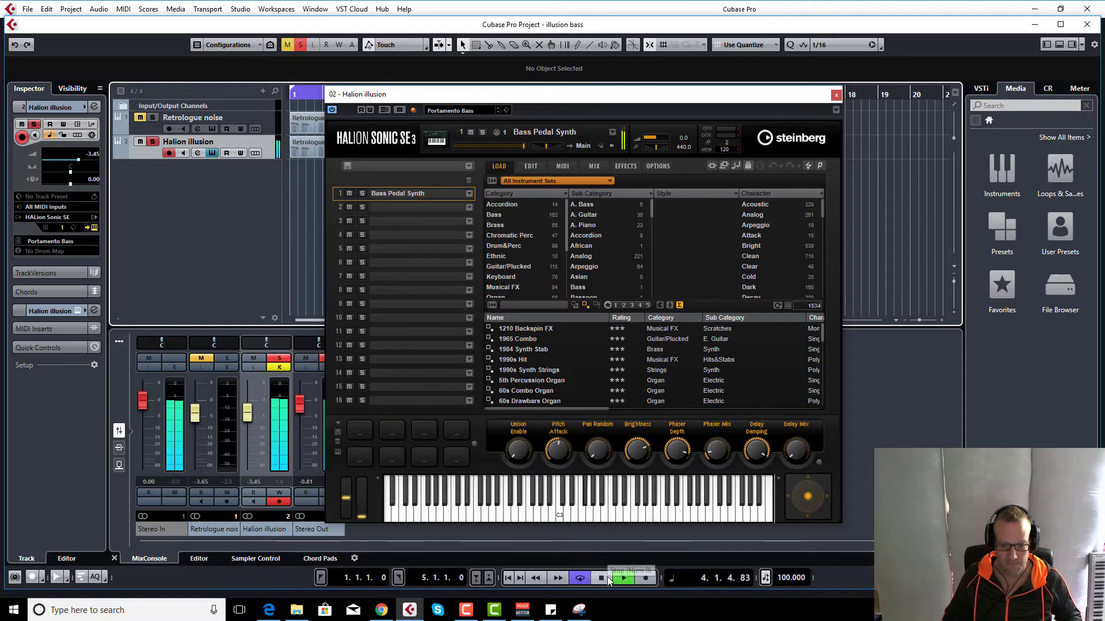
click(604, 578)
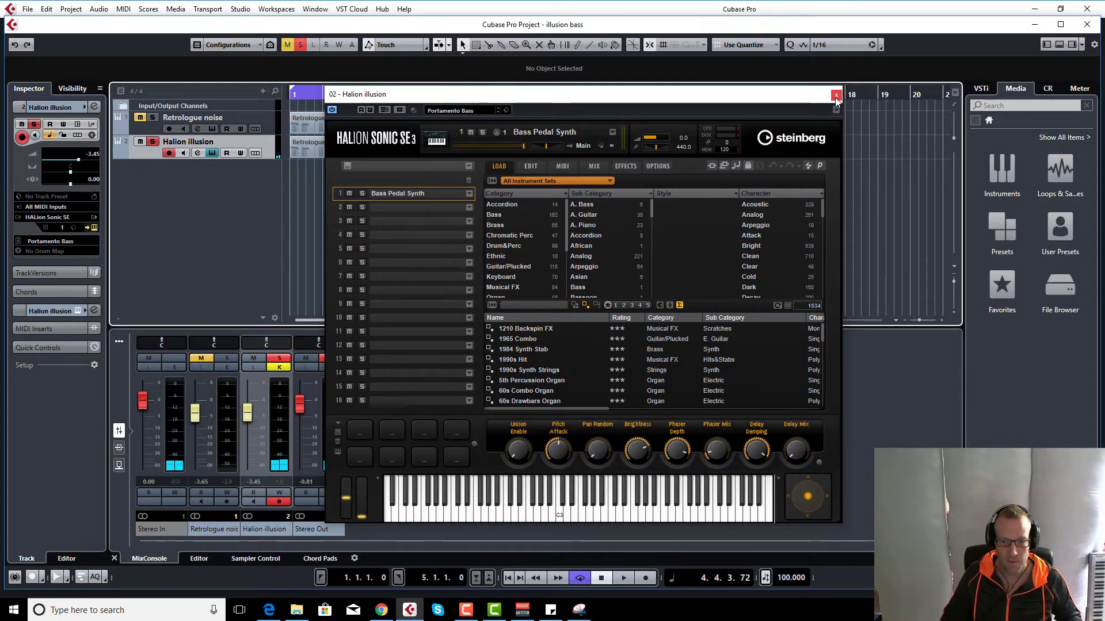
click(659, 166)
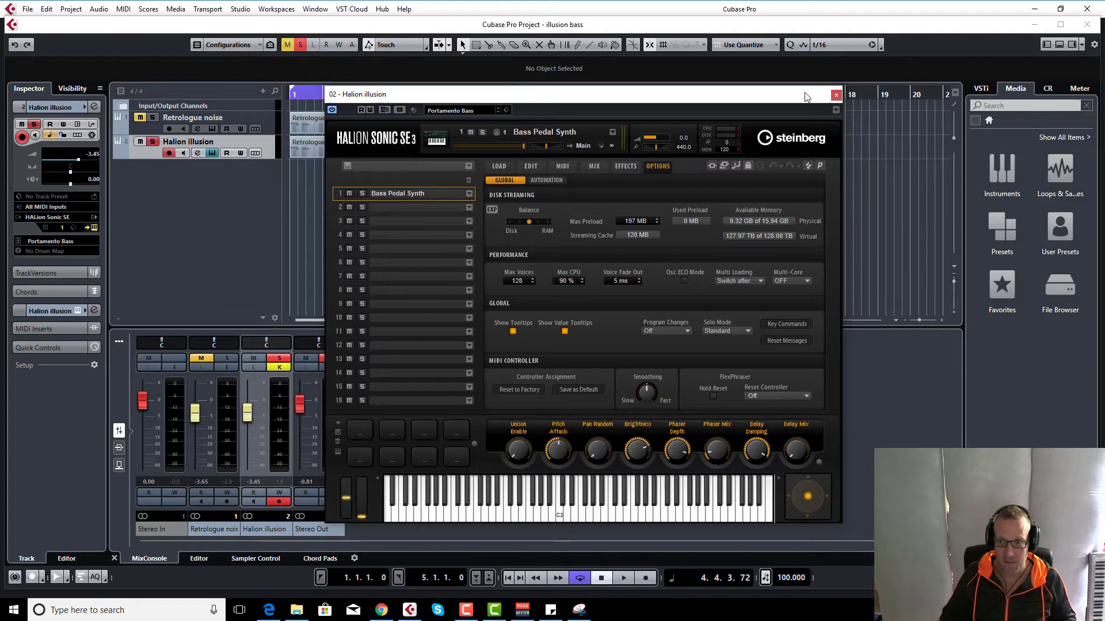
click(836, 95)
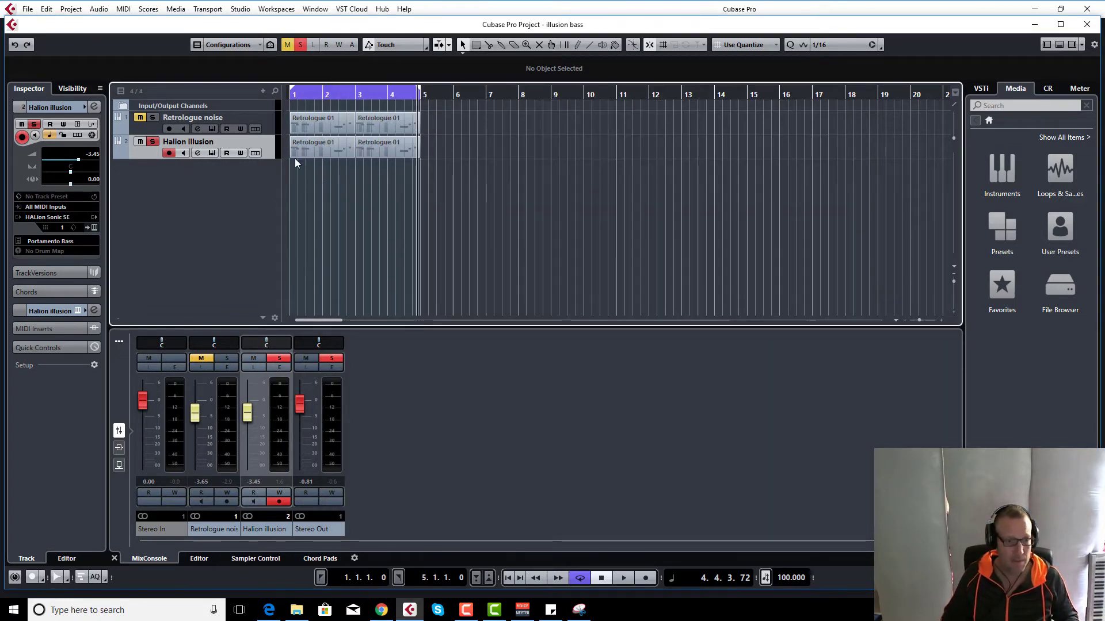
Open the Retrologue 01 part in the Key Editor, keep the Pitchbend lane, and pick parabola line drawing
double_click(326, 150)
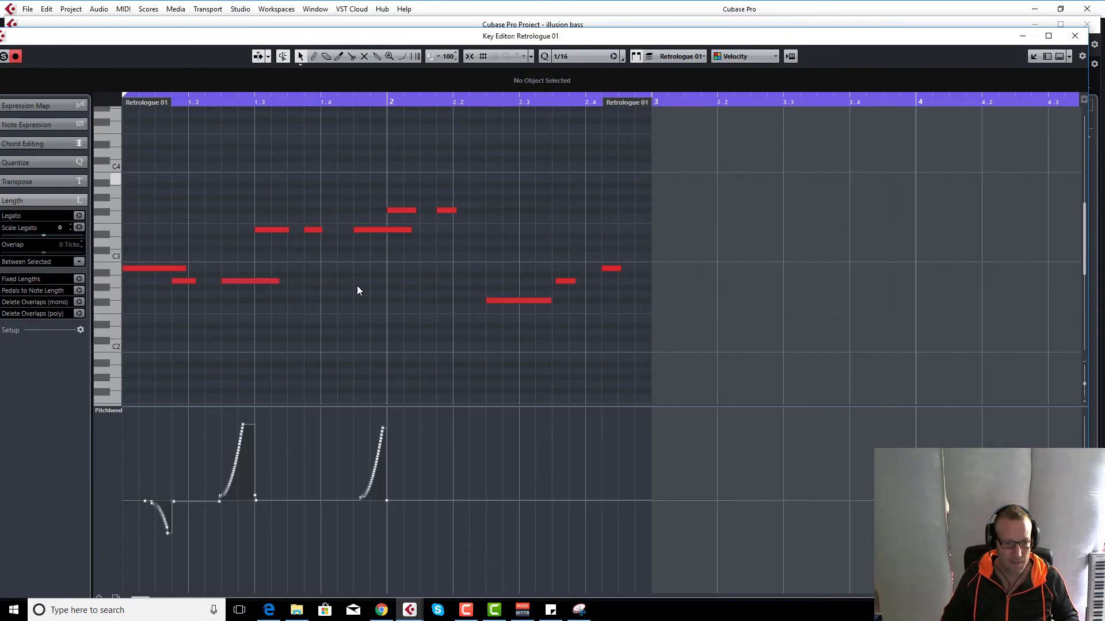
click(115, 412)
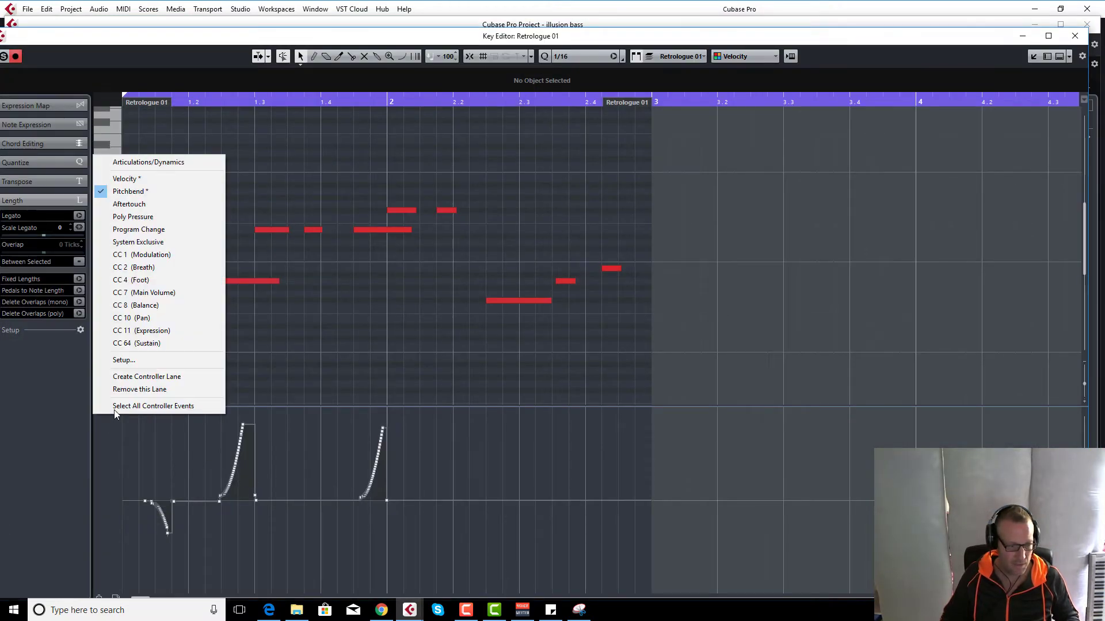
click(129, 193)
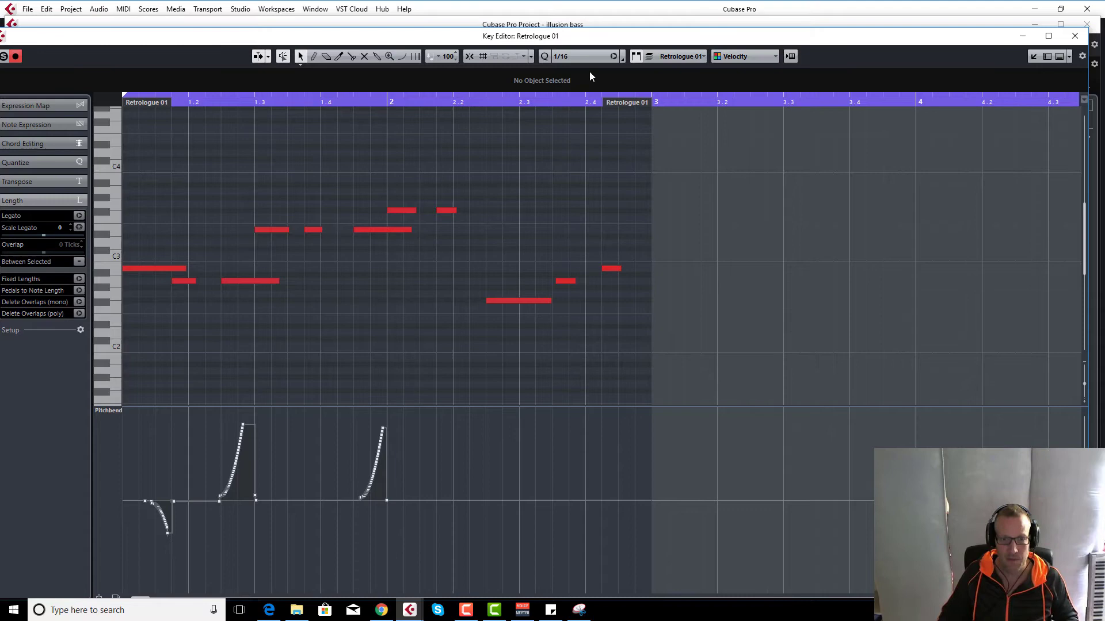
click(405, 55)
click(405, 56)
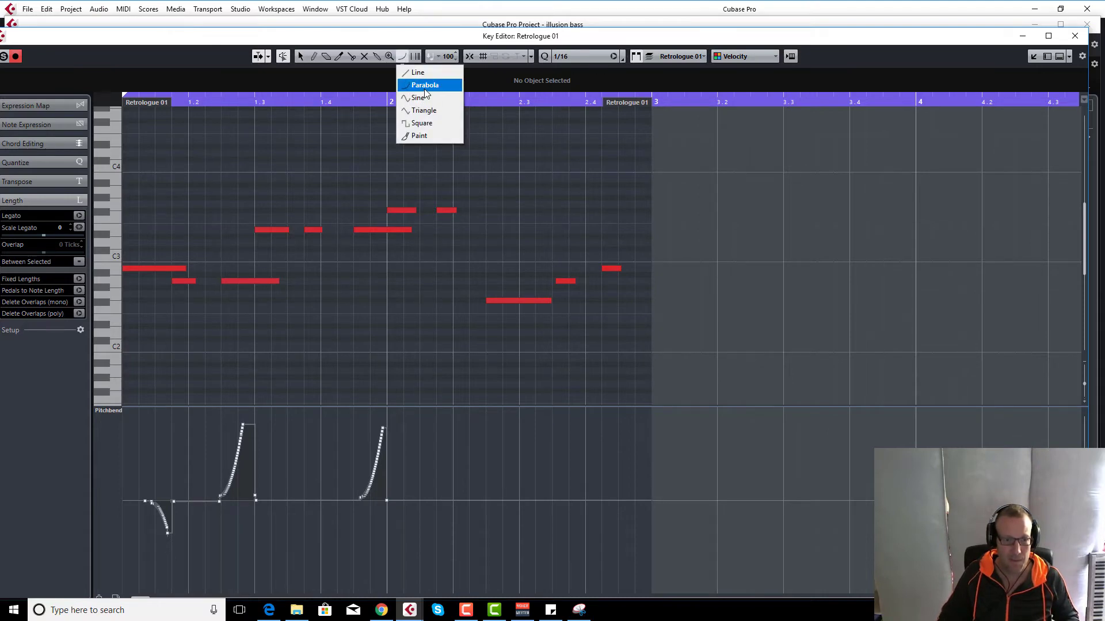
click(427, 86)
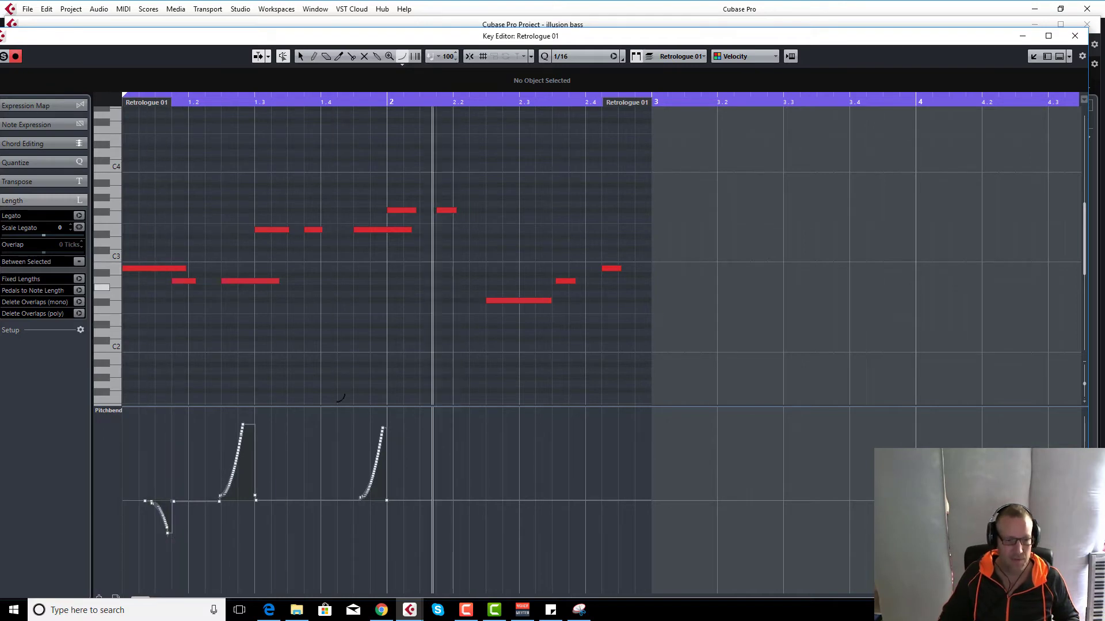
Play back the part's pitch-bend slides, return to the selection tool, and close the Key Editor
key(space)
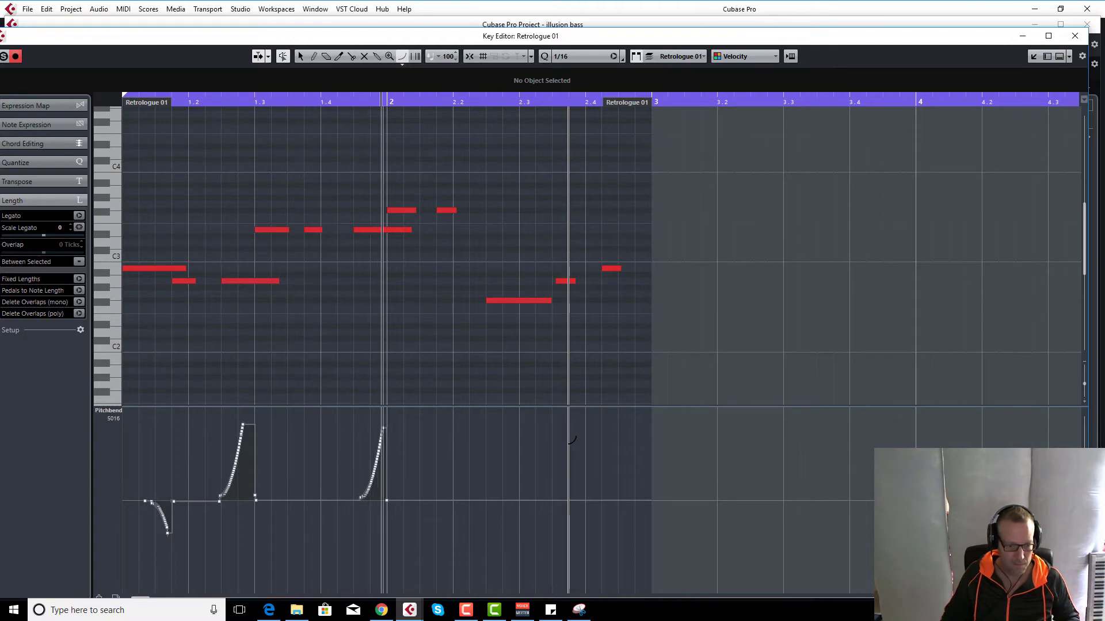
key(space)
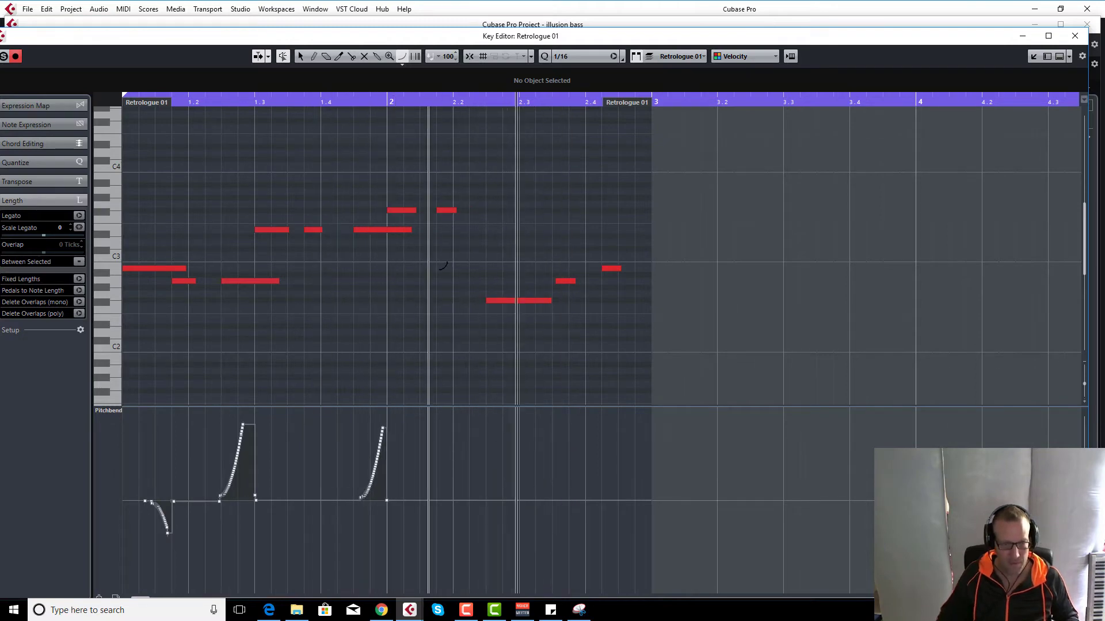
click(298, 52)
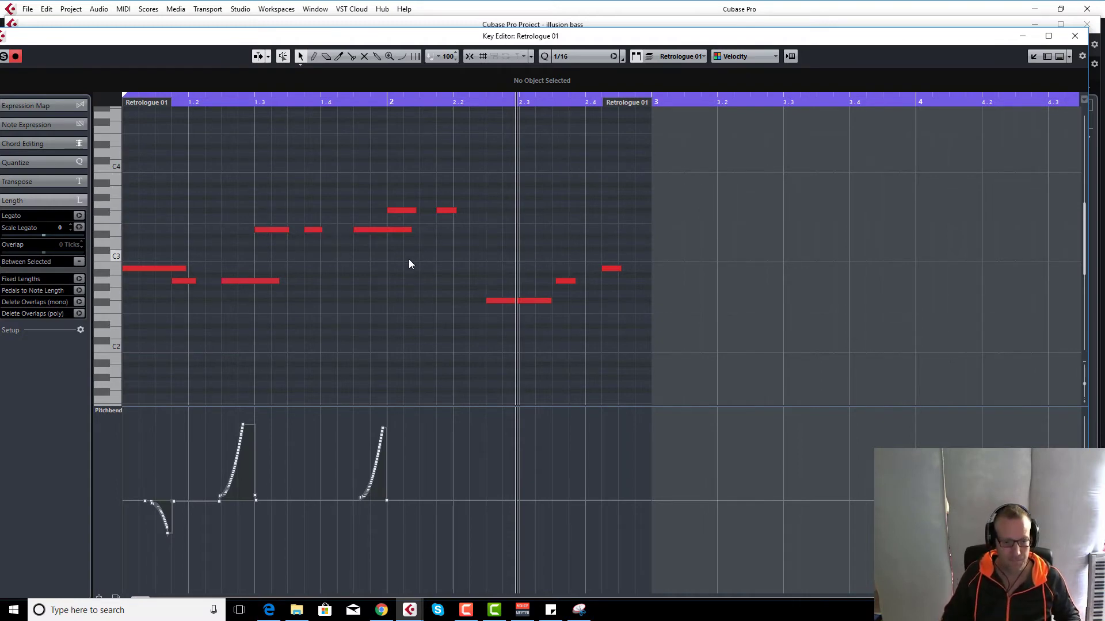
key(space)
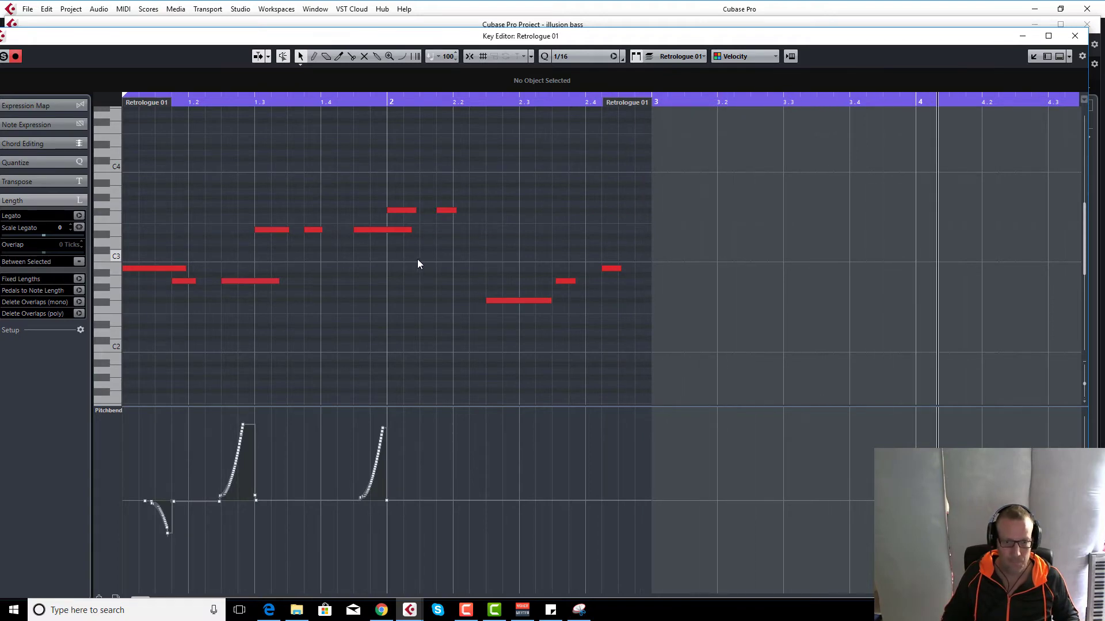
click(1075, 36)
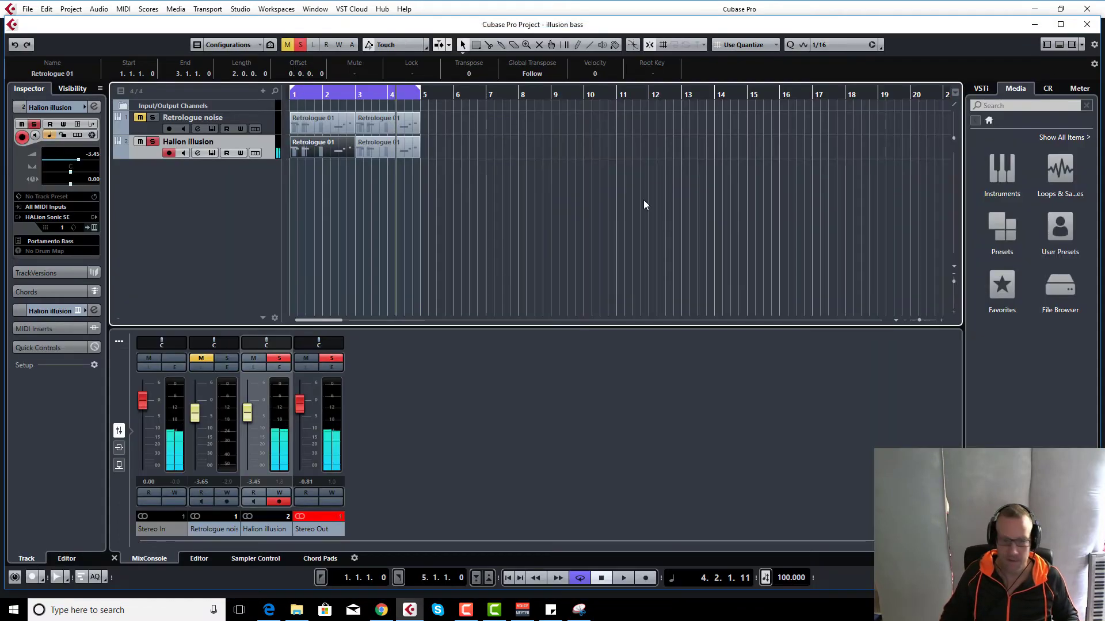
Open the Halion illusion channel settings and the Tube Compressor insert's editor
click(197, 153)
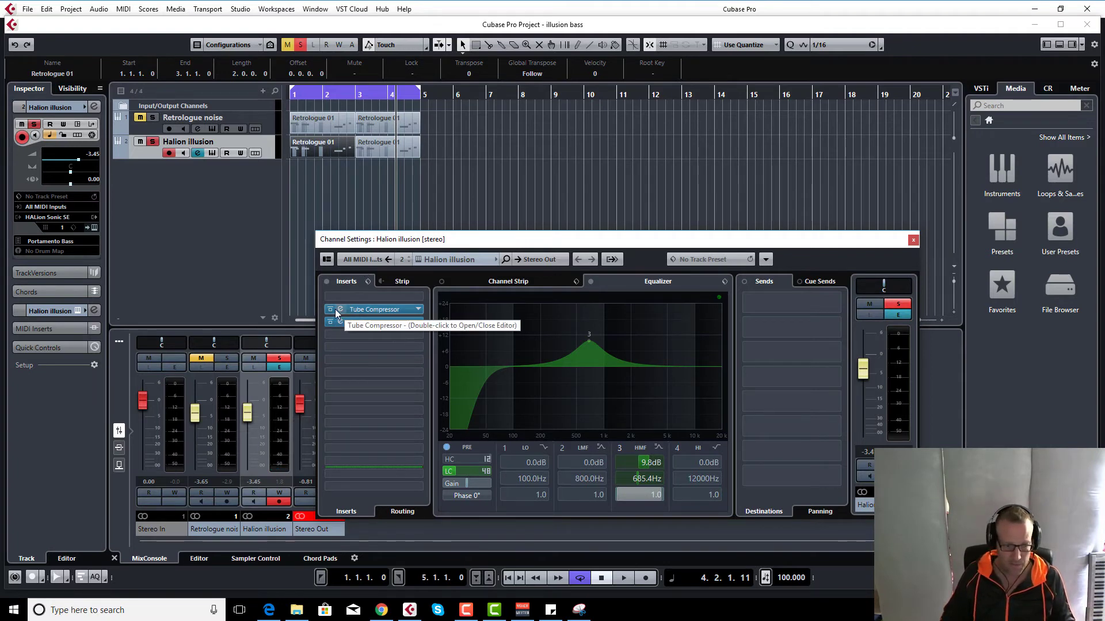
click(374, 321)
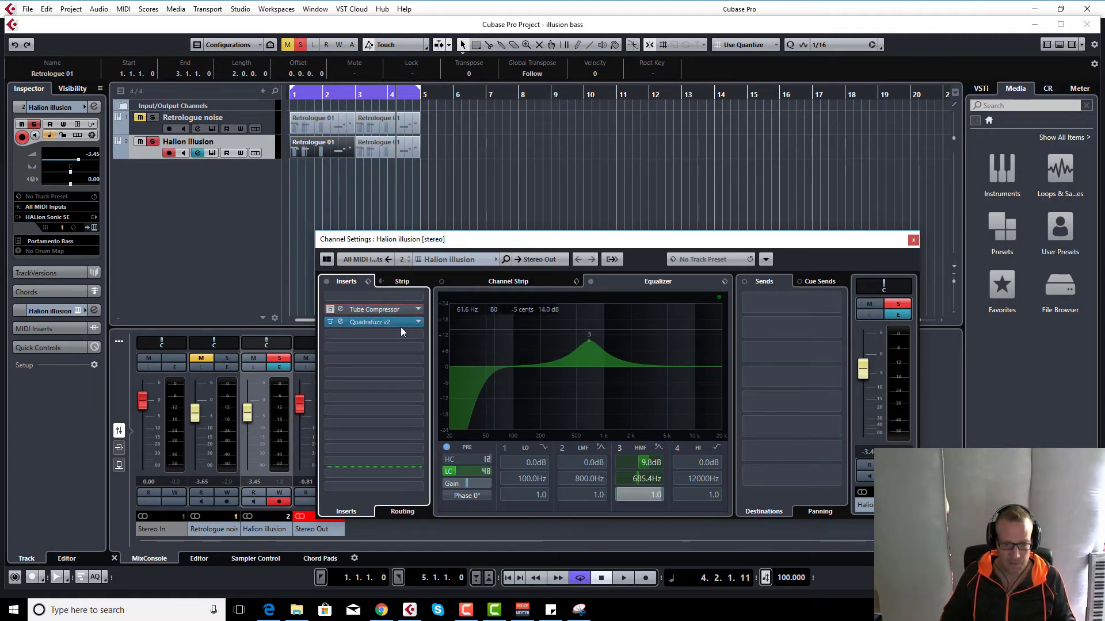
click(331, 307)
click(339, 309)
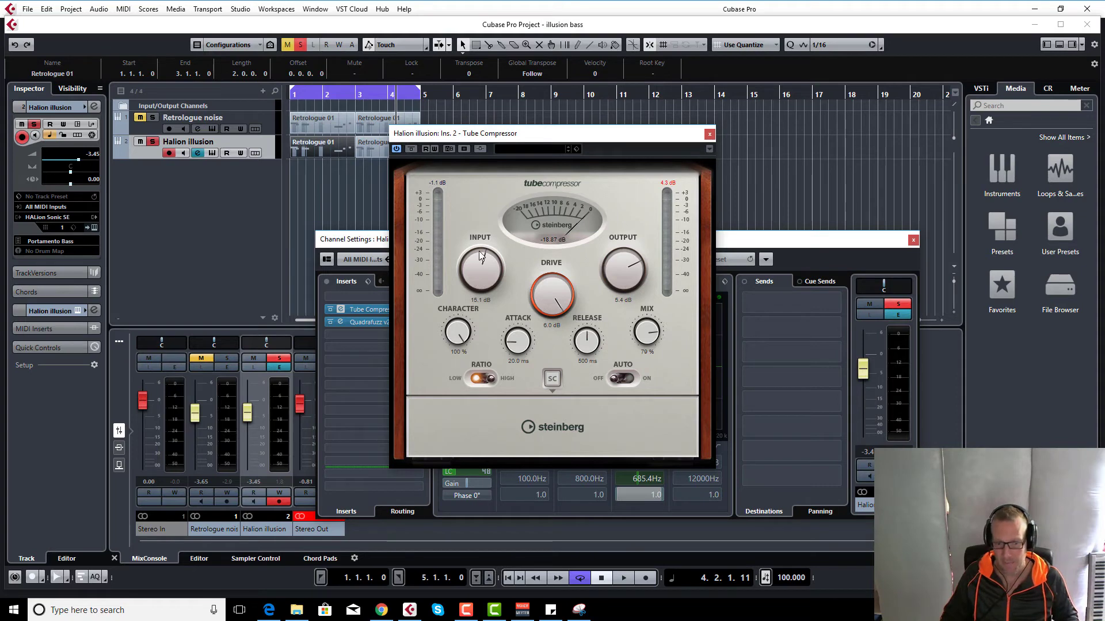
Play the bass with the Tube Compressor bypassed and re-enabled, then stop and close its editor
key(space)
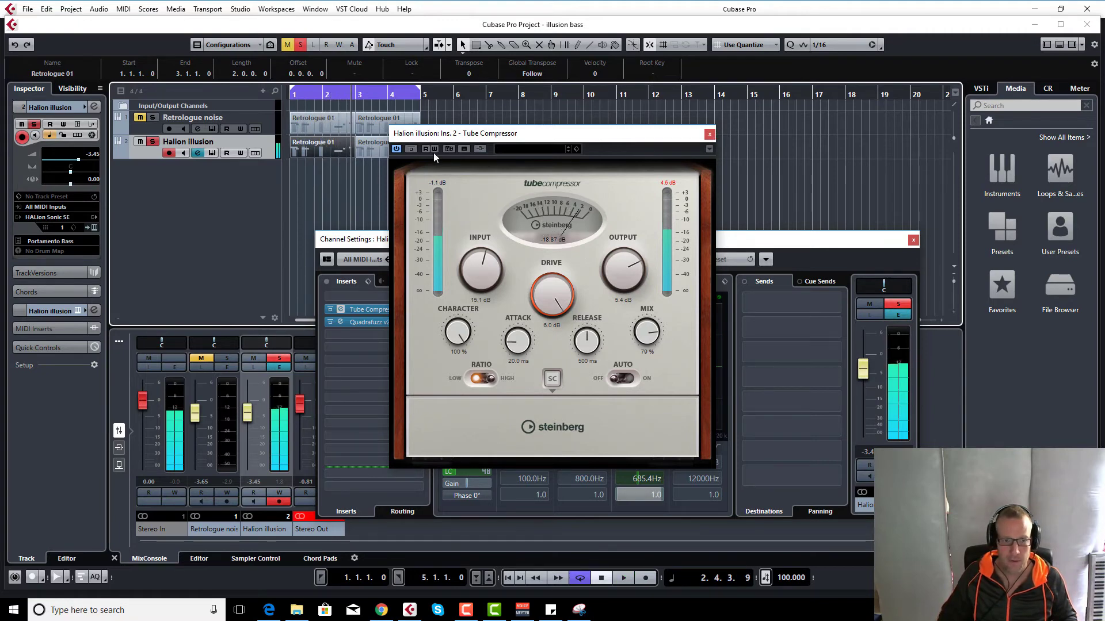
click(411, 149)
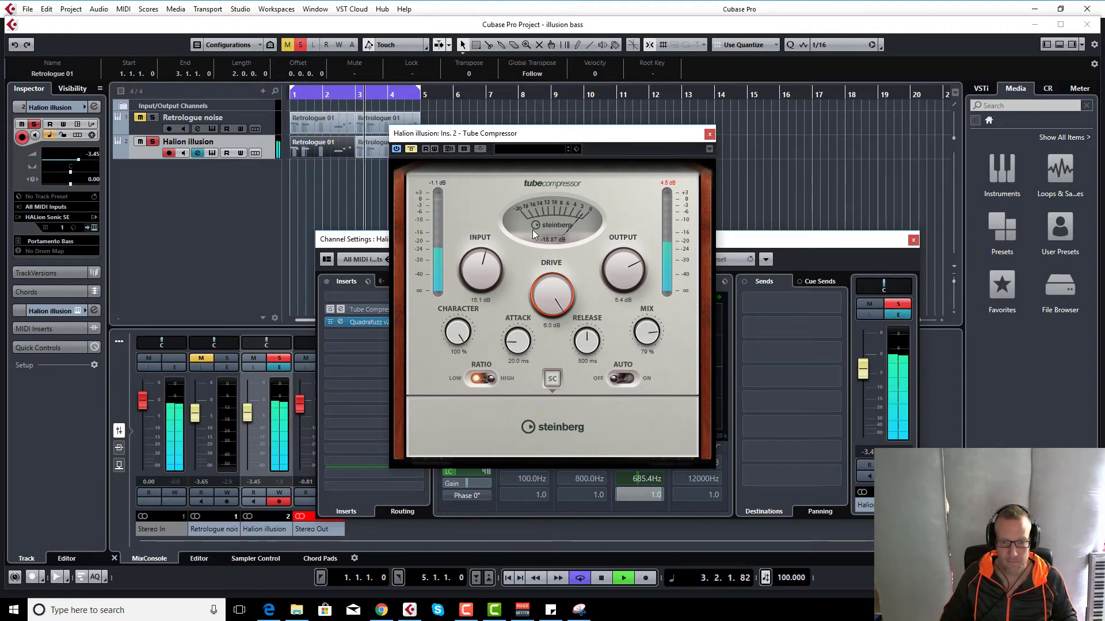
click(411, 149)
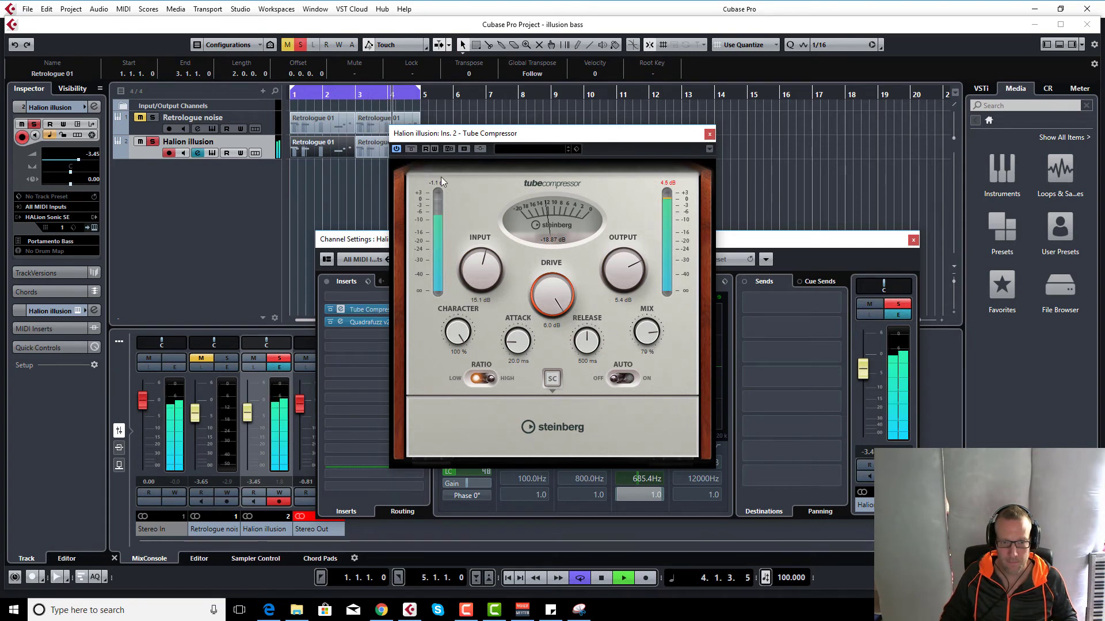
key(space)
click(709, 135)
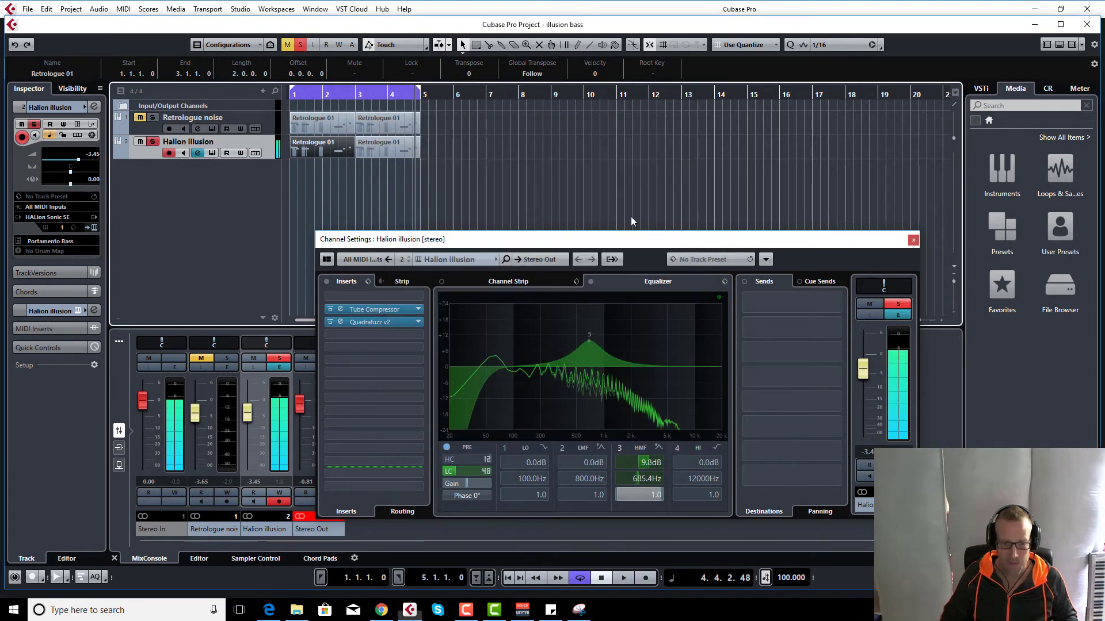
Enable DIST on Quadrafuzz v2 band 2, then compare the bass with Quadrafuzz bypassed and active
double_click(344, 323)
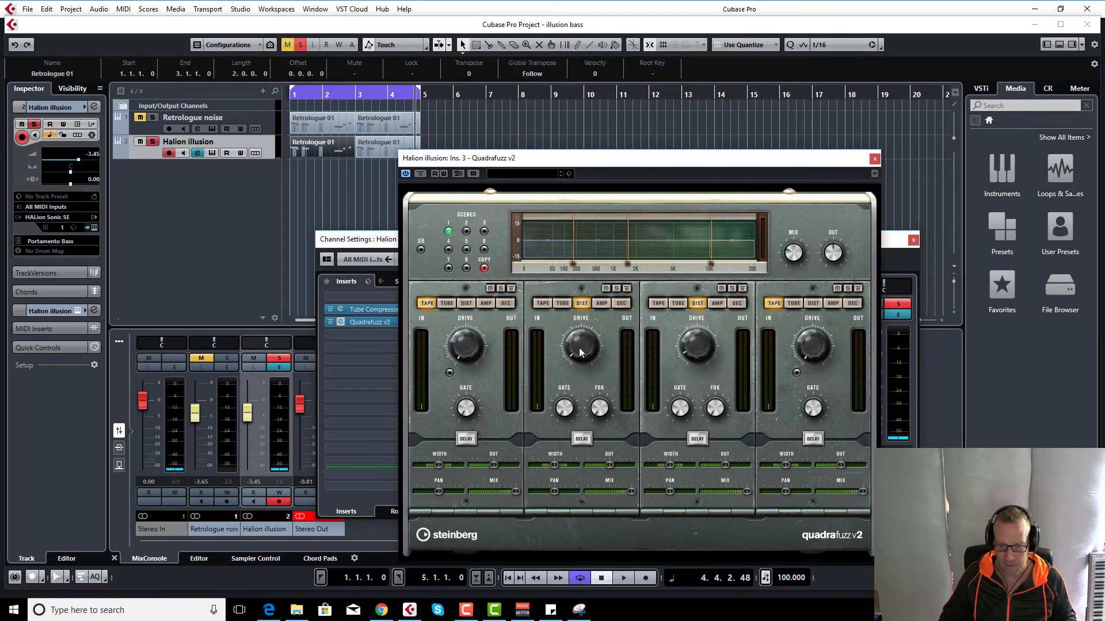
click(580, 303)
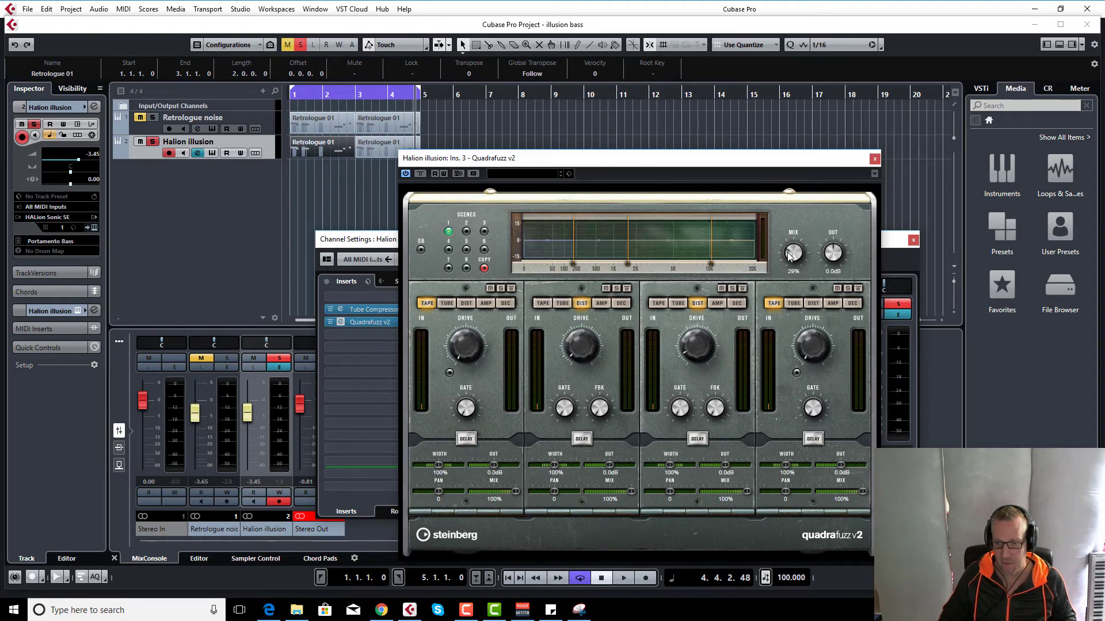
key(space)
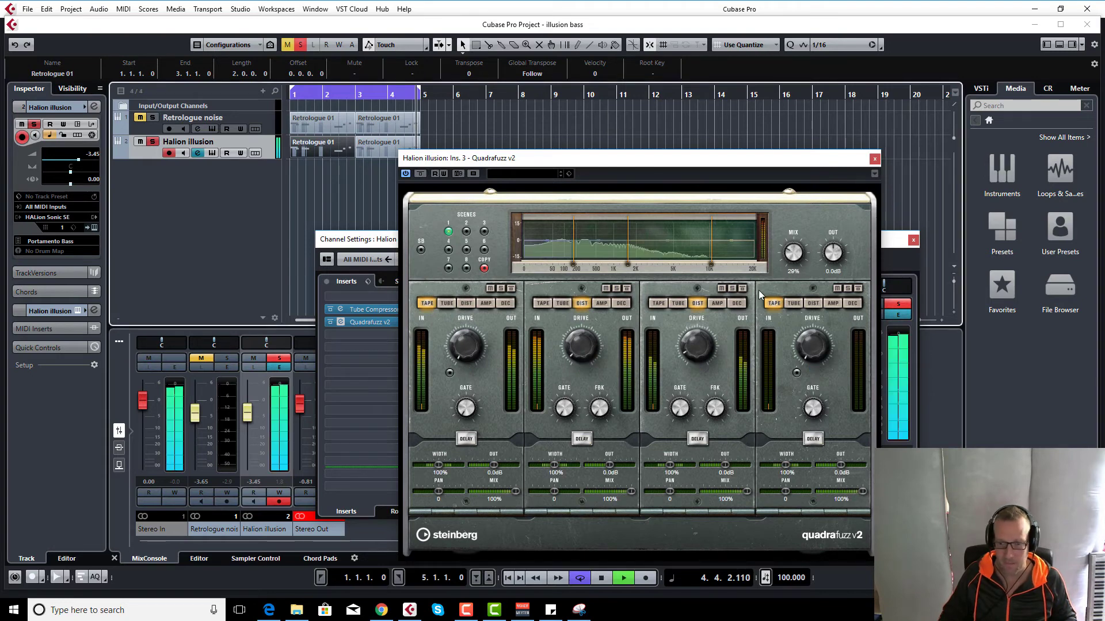
click(420, 174)
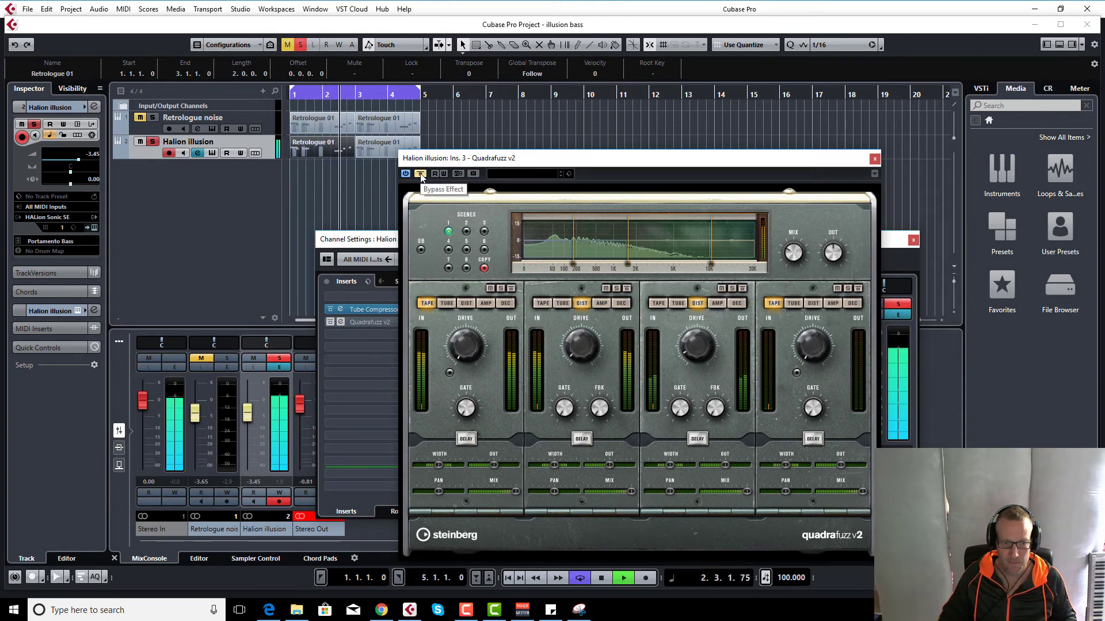
click(420, 174)
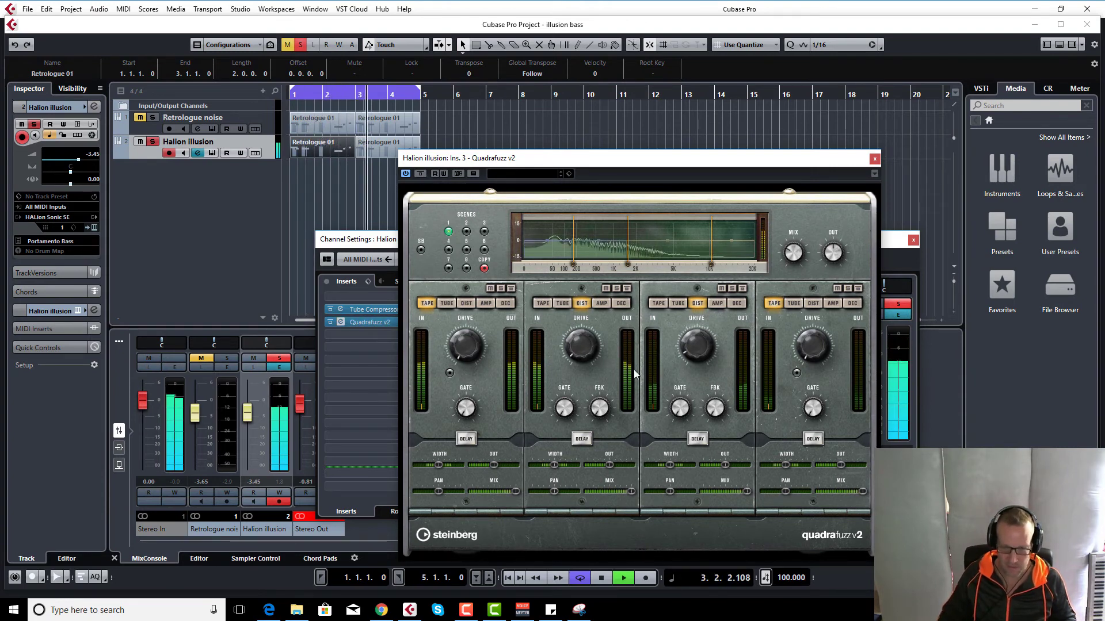
click(875, 158)
key(space)
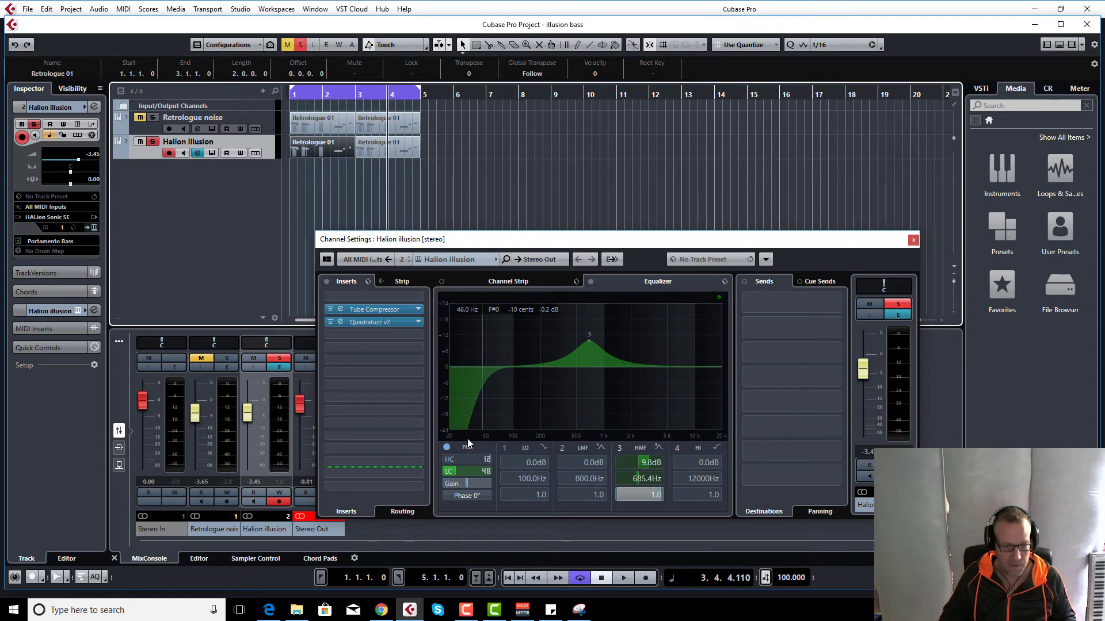
Play the bass with EQ band 3 (HMF, 9.8 dB at 685.4 Hz) off then on, and close Channel Settings
click(621, 446)
key(space)
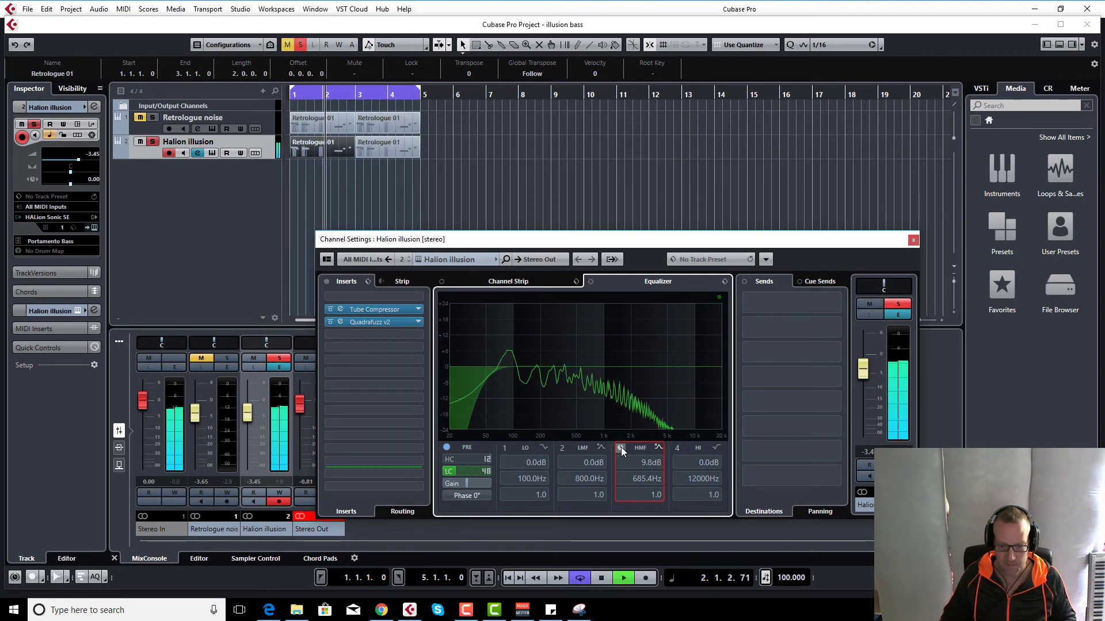
click(620, 447)
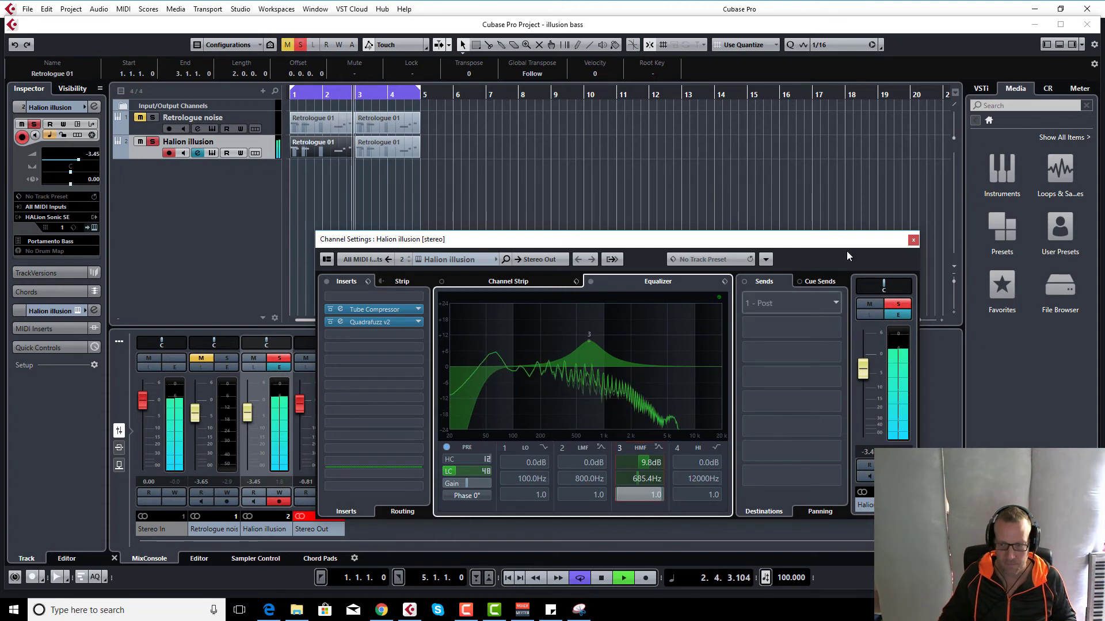
click(913, 240)
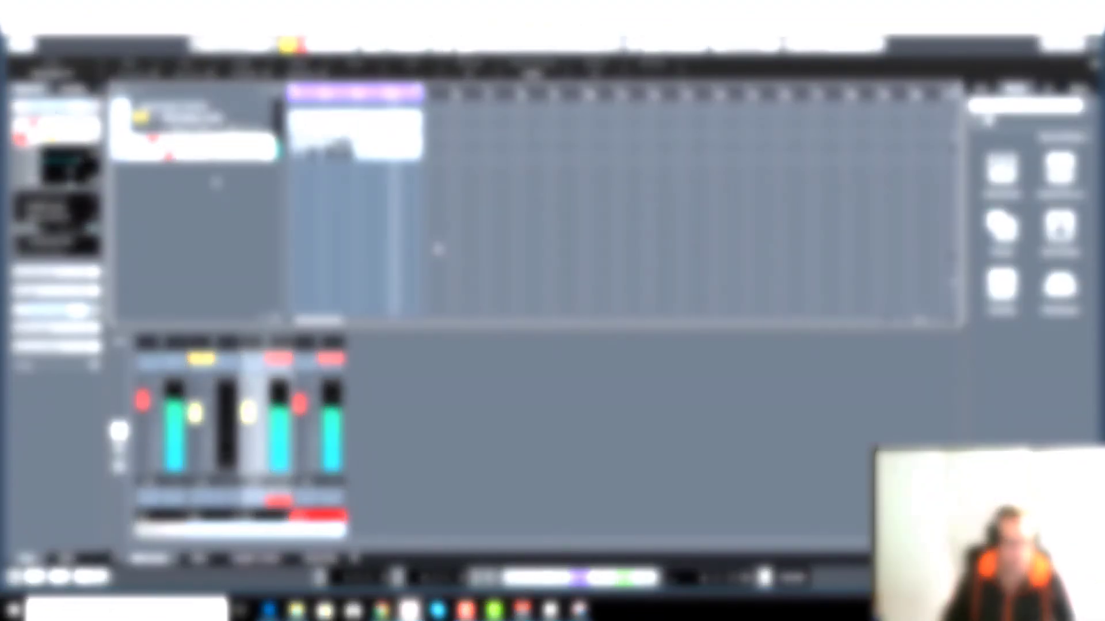
Stop playback, solo Retrologue noise, and switch off oscillators OSC 1, 2 and 3 in Retrologue 2
key(space)
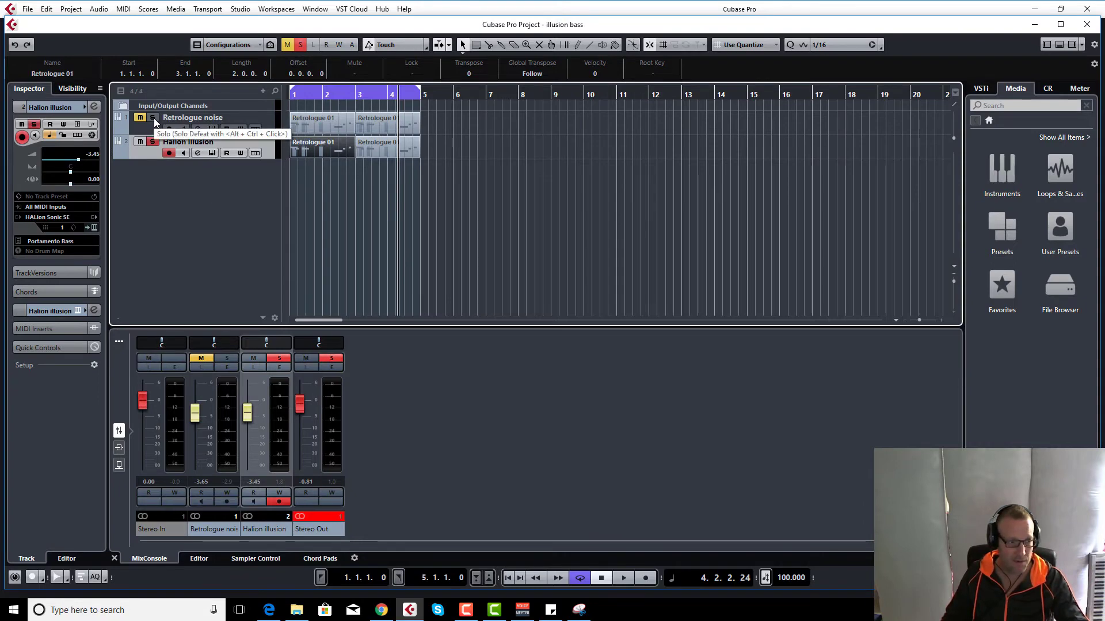
click(152, 118)
click(212, 129)
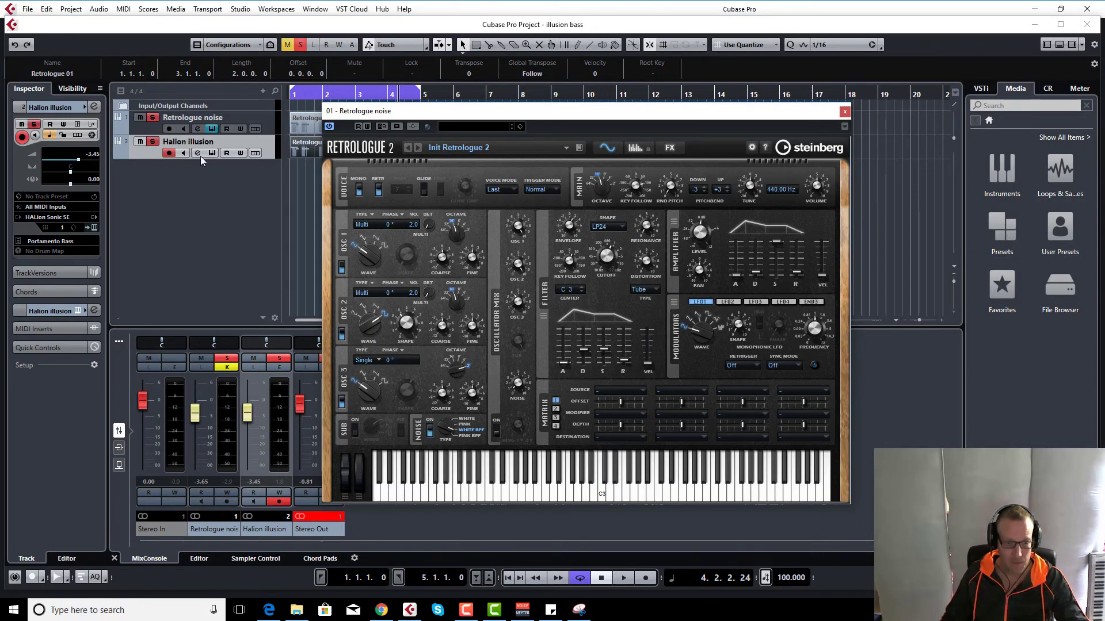
click(342, 269)
click(342, 334)
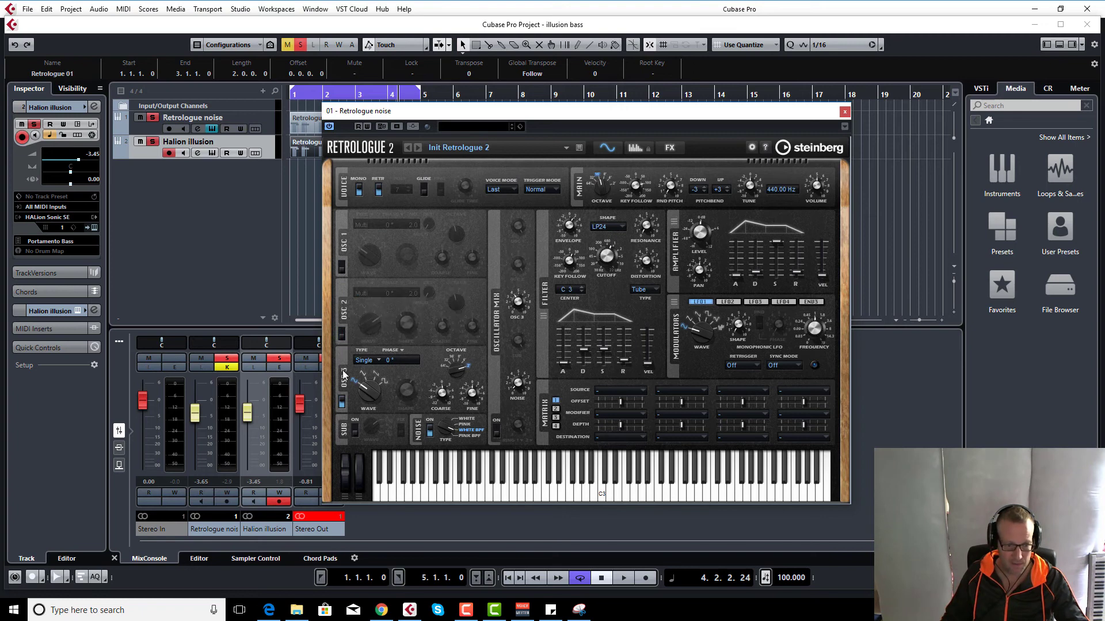
click(342, 401)
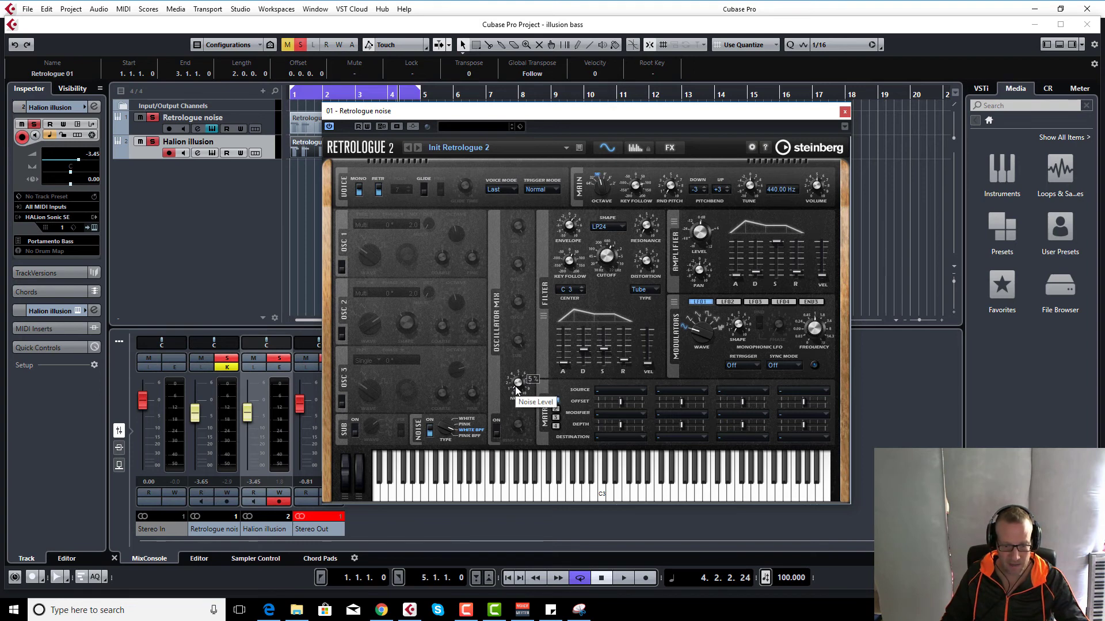
Audition the noise layer with Noise toggled off and on, set Noise Level to 6%, and close Retrologue 2
key(space)
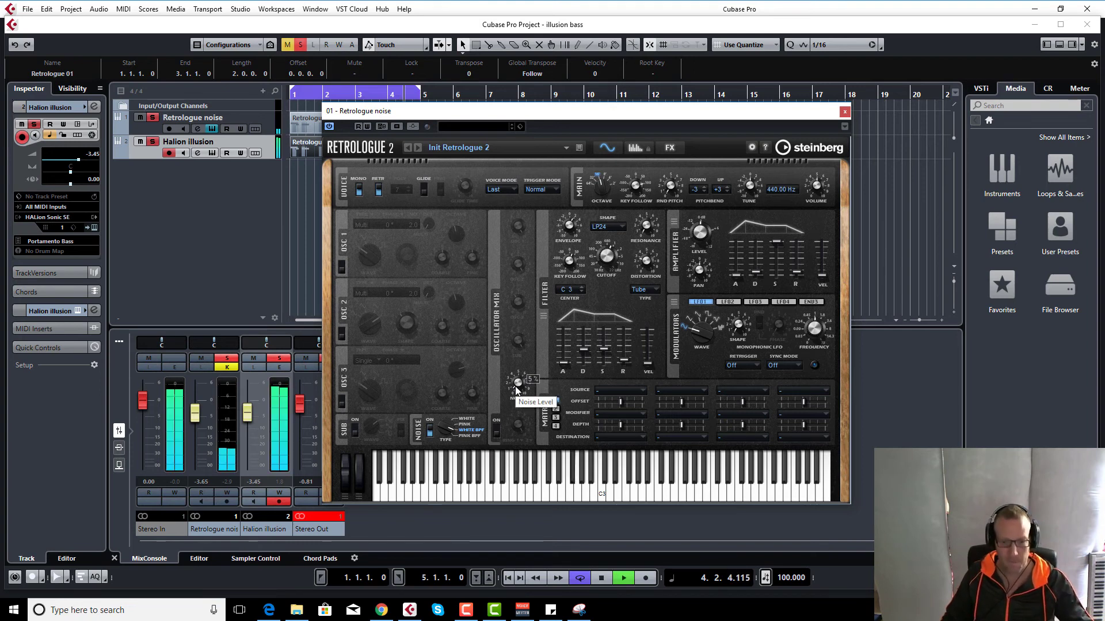
click(430, 432)
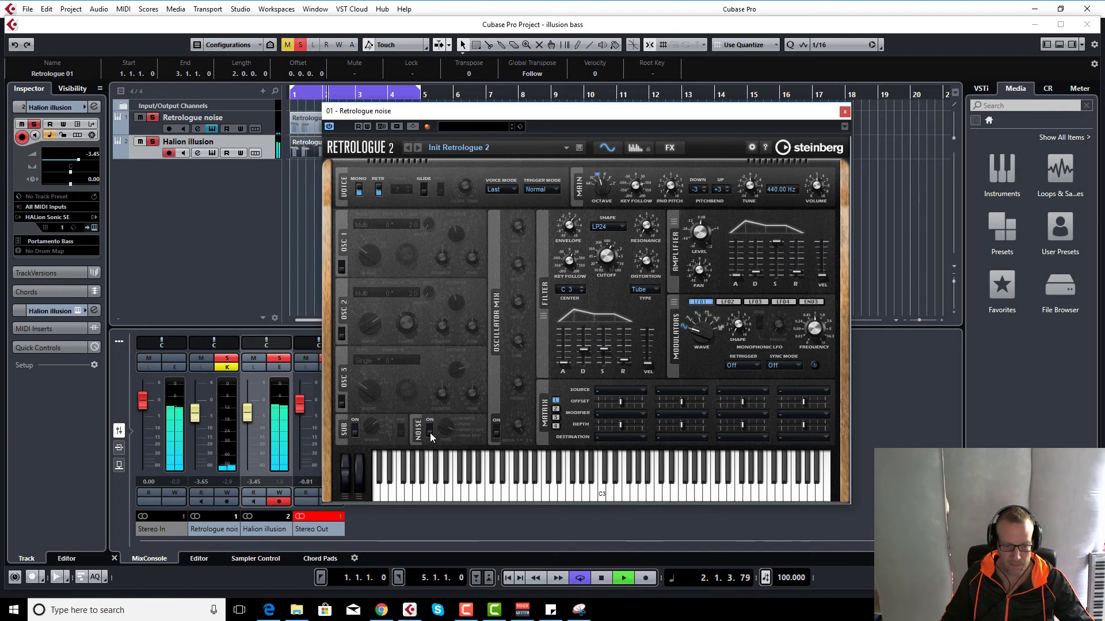
click(430, 433)
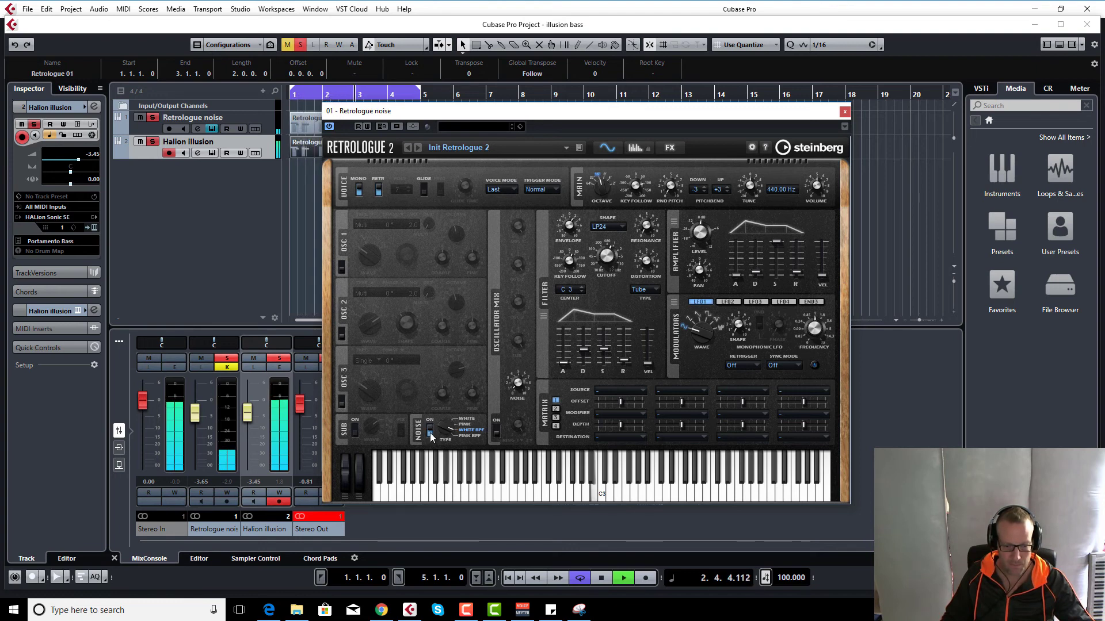
scroll(517, 387, up, 1)
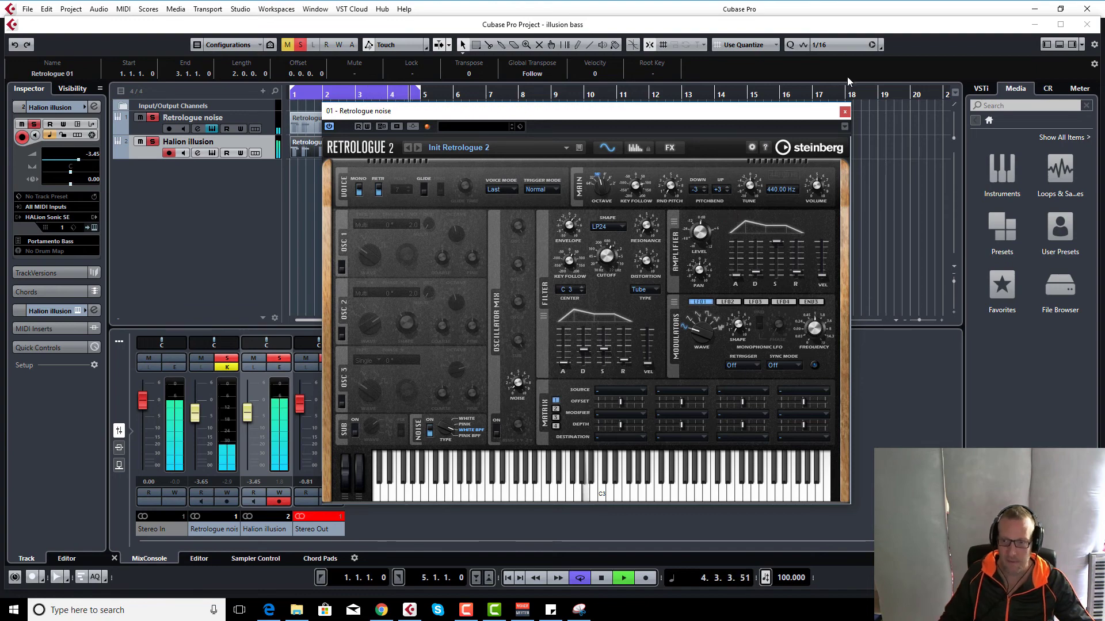
click(844, 111)
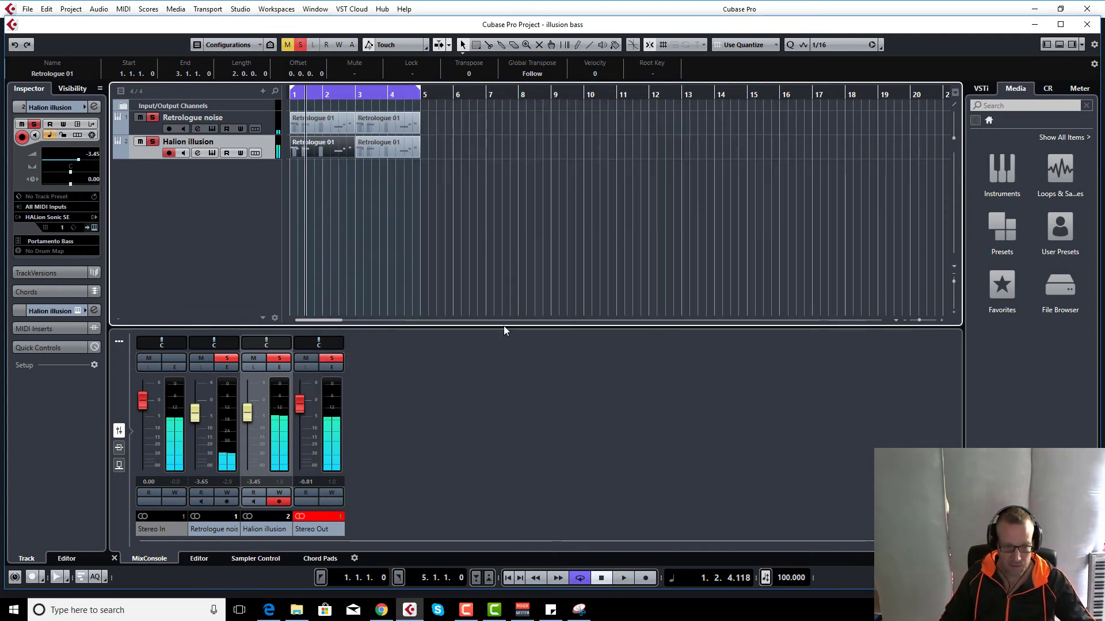
key(space)
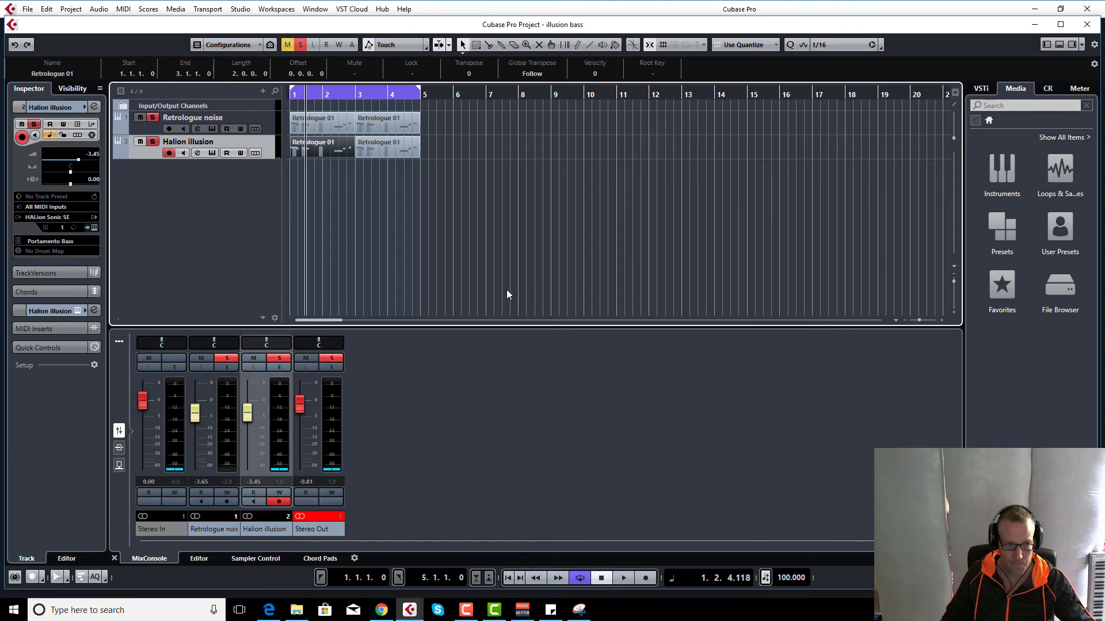
click(621, 578)
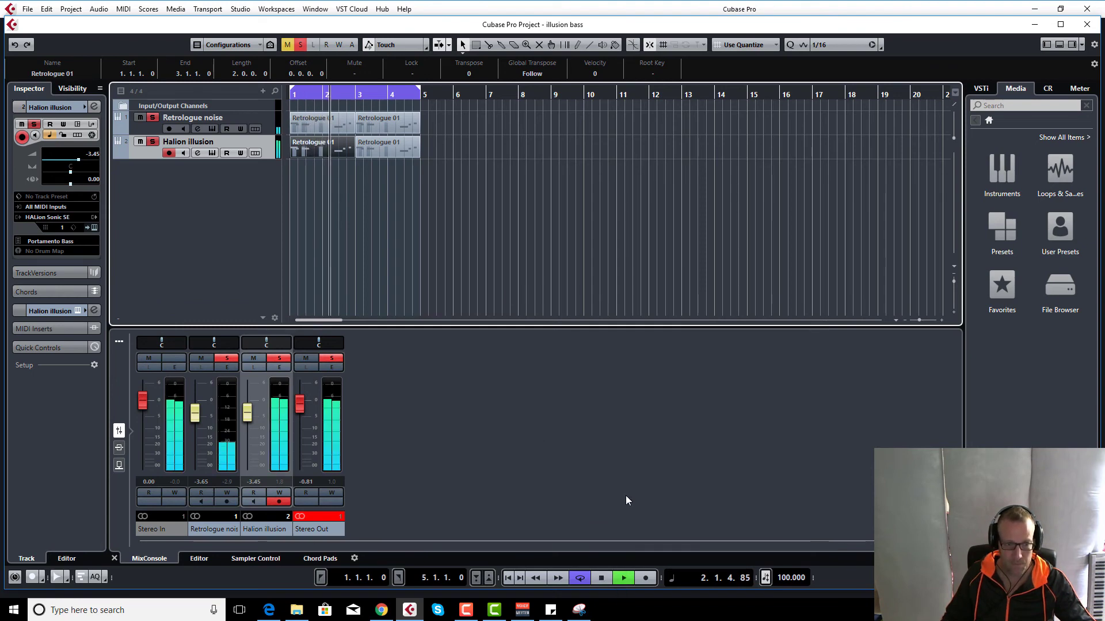